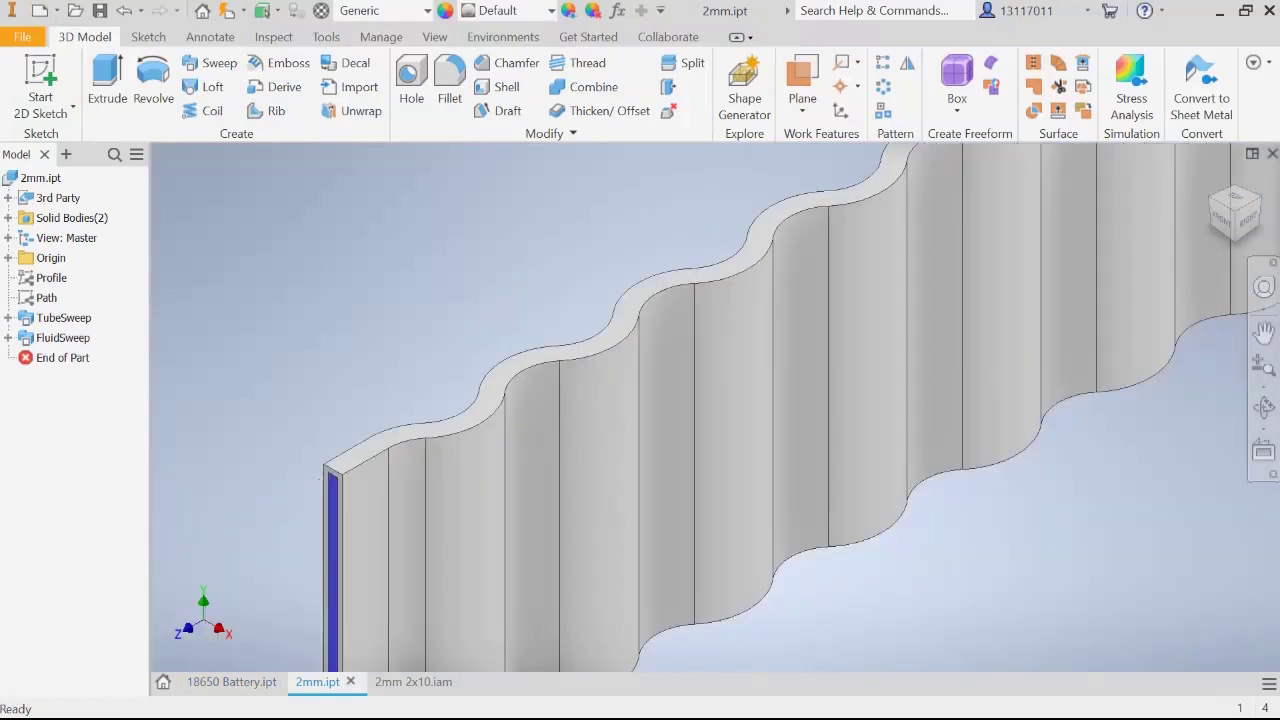
- Examine four matching curved faces along the corrugated tube in 2mm.ipt from both sides
left_click(540, 420)
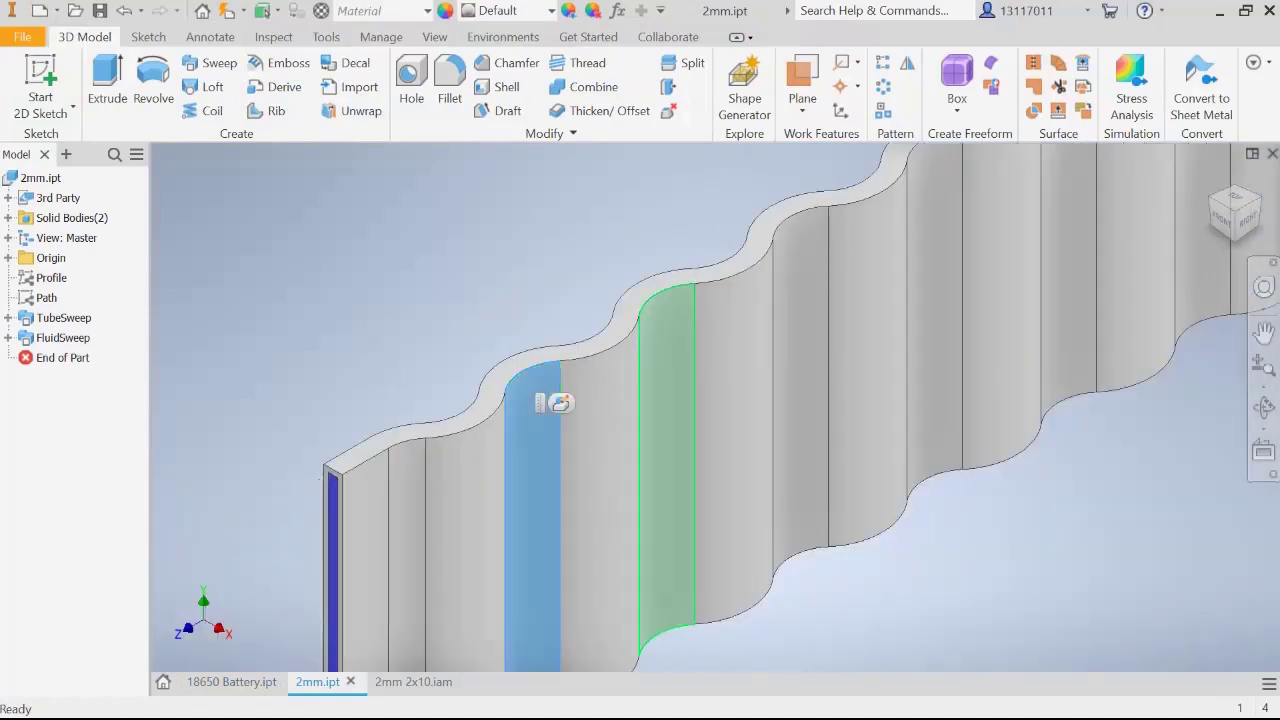
left_click(668, 450, "ctrl")
left_click(800, 400, "ctrl")
left_click(935, 380, "ctrl")
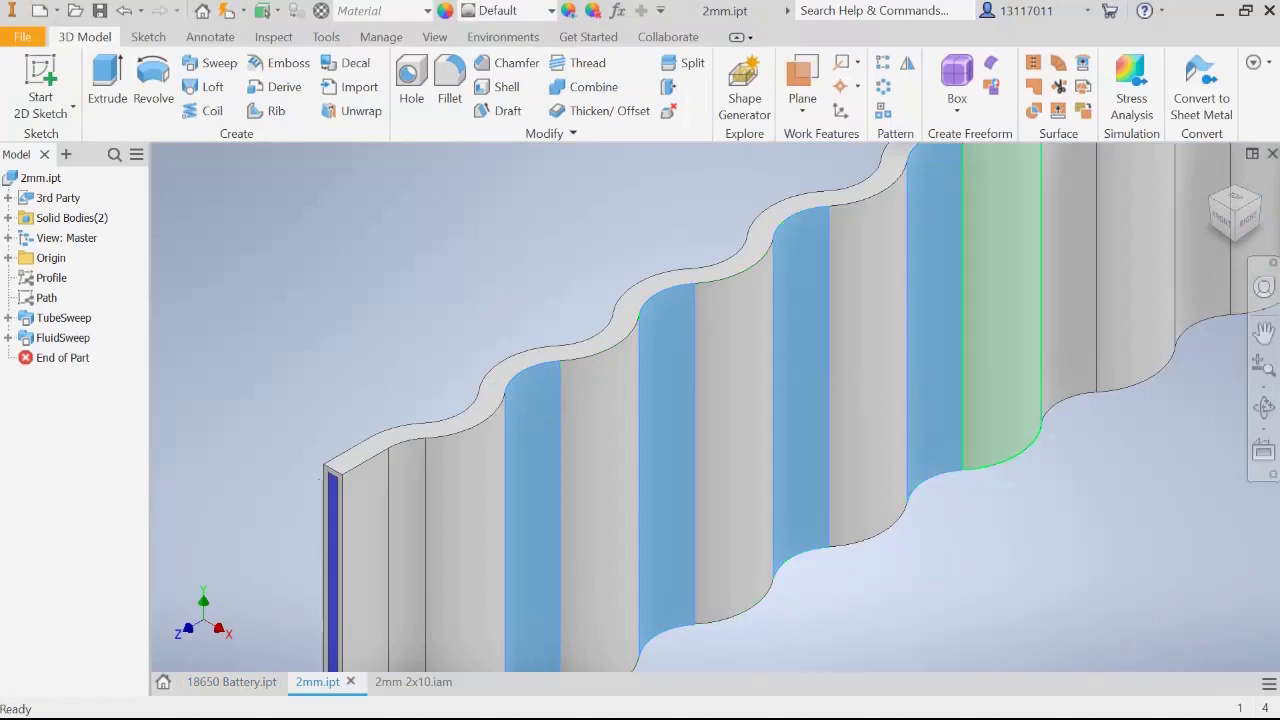
middle_click_drag(667, 460, 808, 424)
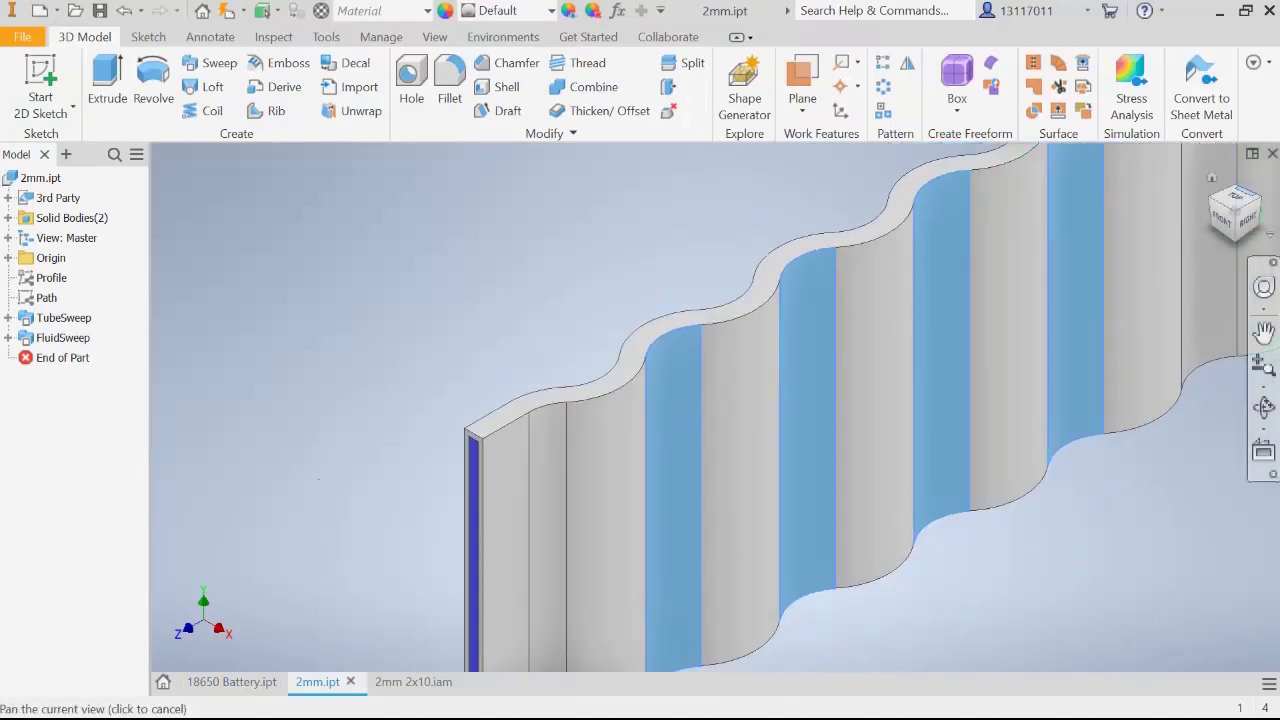
left_click(1210, 199)
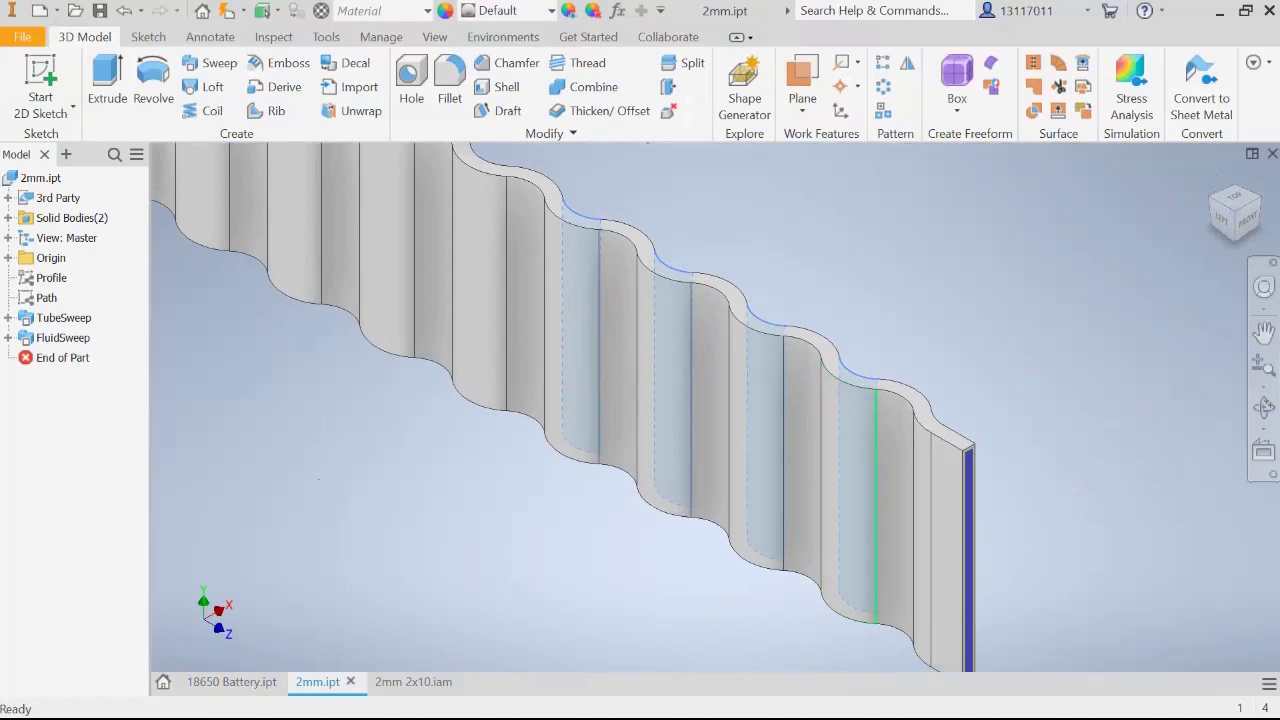
key("Escape")
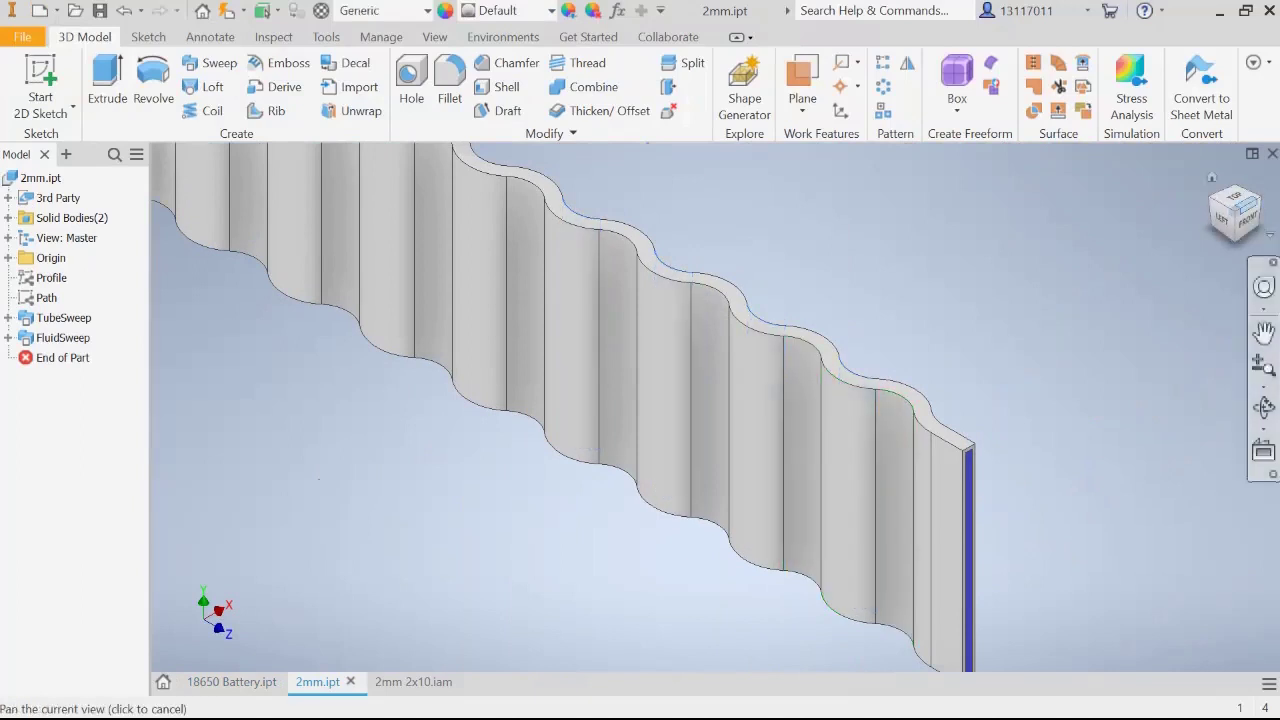
left_click(1258, 199)
- Switch to the 2mm 2x10.iam assembly and examine how the wavy tube runs between the two rows of battery cells
left_click(413, 681)
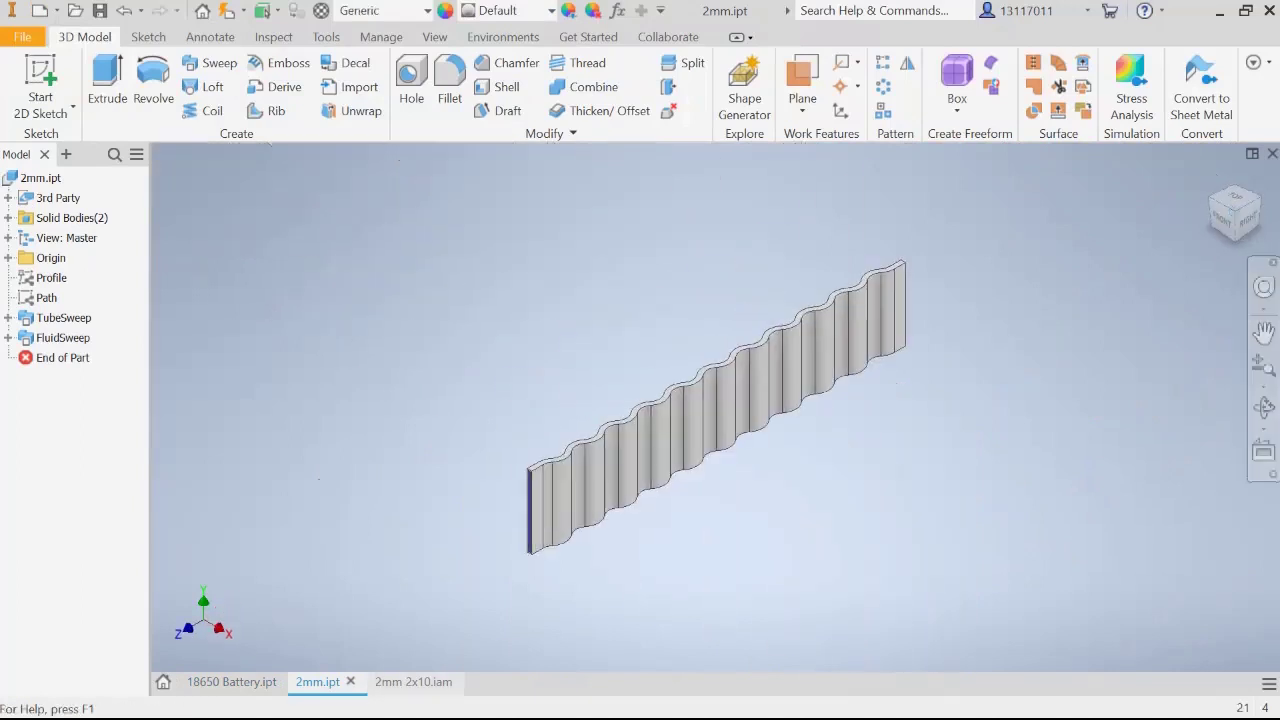
scroll(252, 445, "up", 3)
scroll(489, 357, "down", 3)
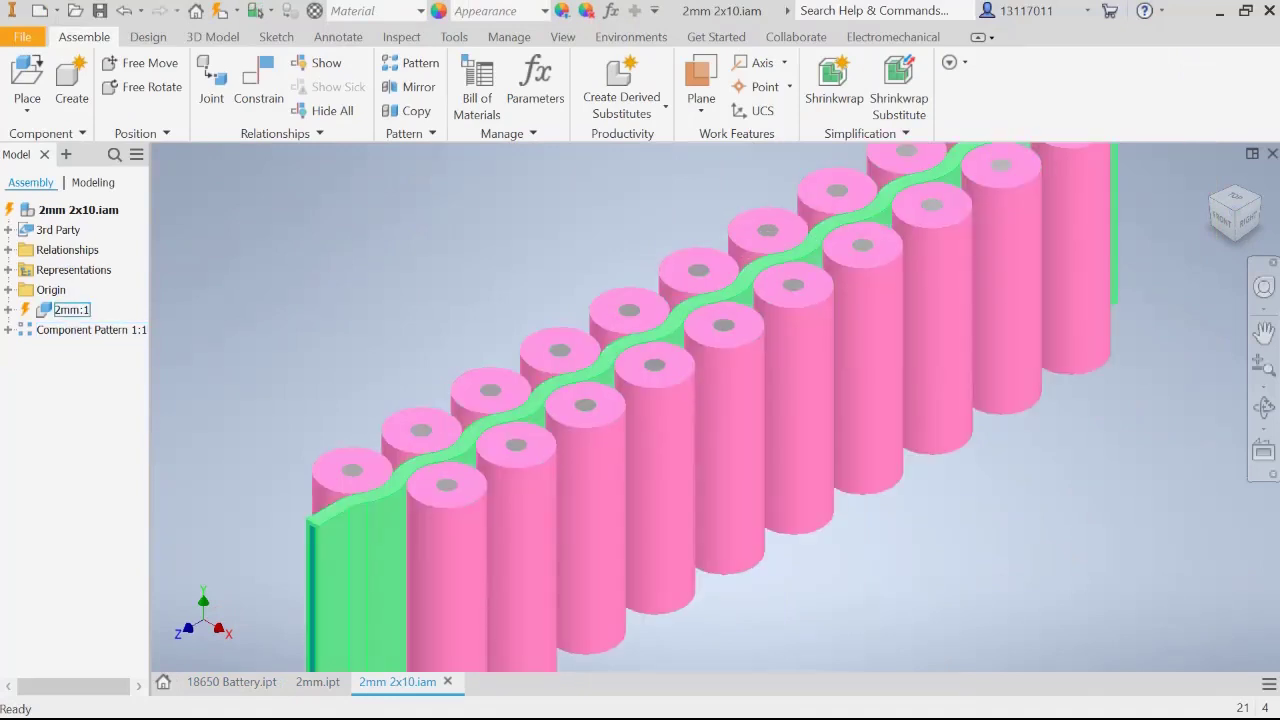
scroll(631, 486, "up", 3)
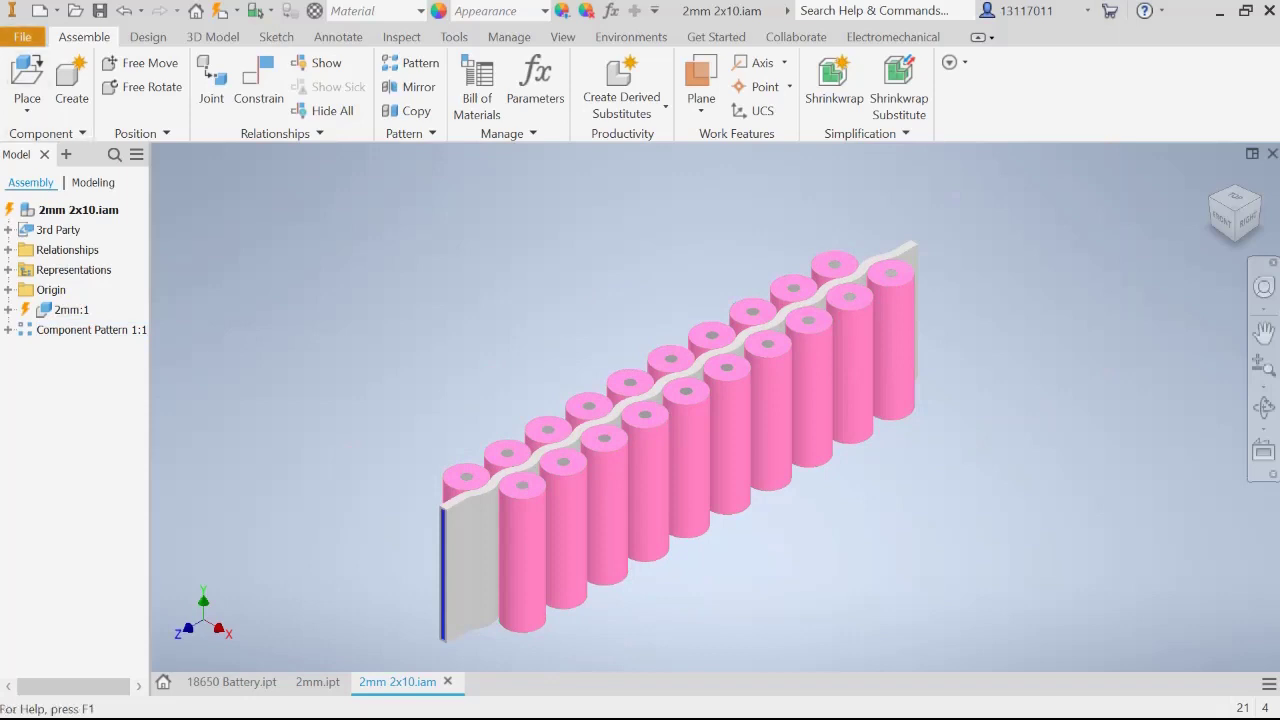
- Open Save As for the 2mm 2x10 assembly and set the destination to the root of Disk (D:)
left_click(22, 36)
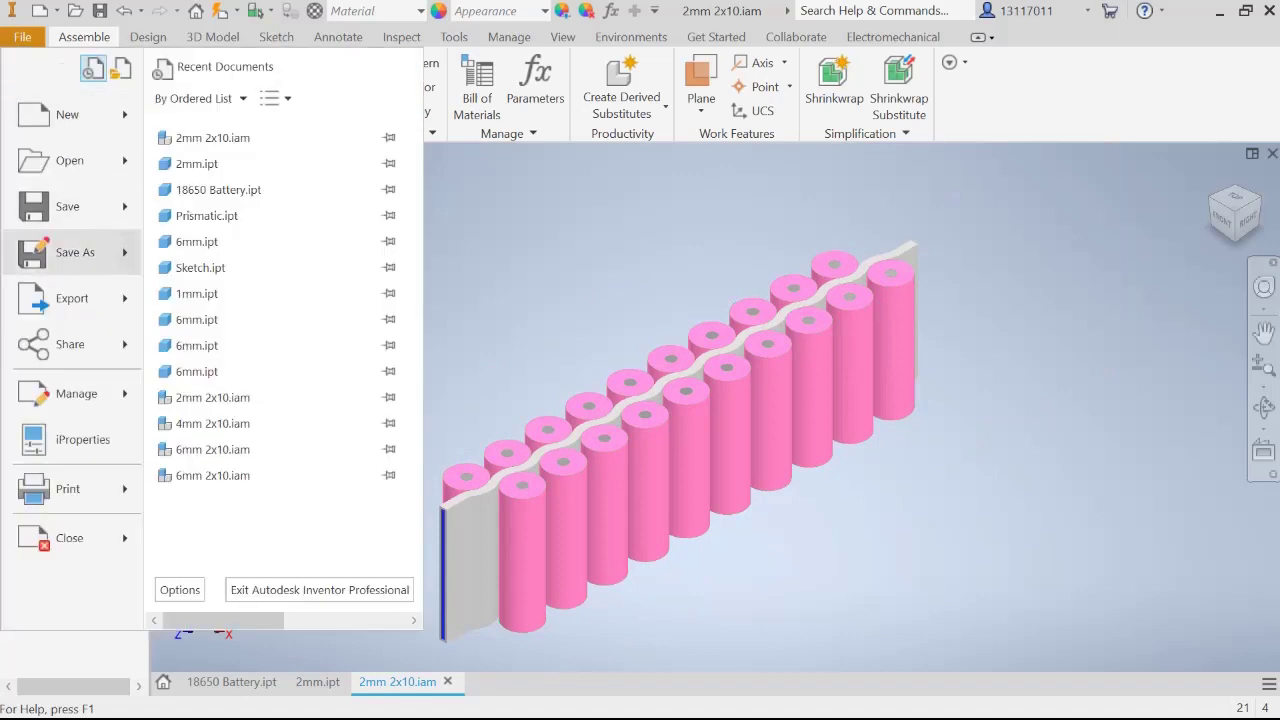
mouse_move(68, 206)
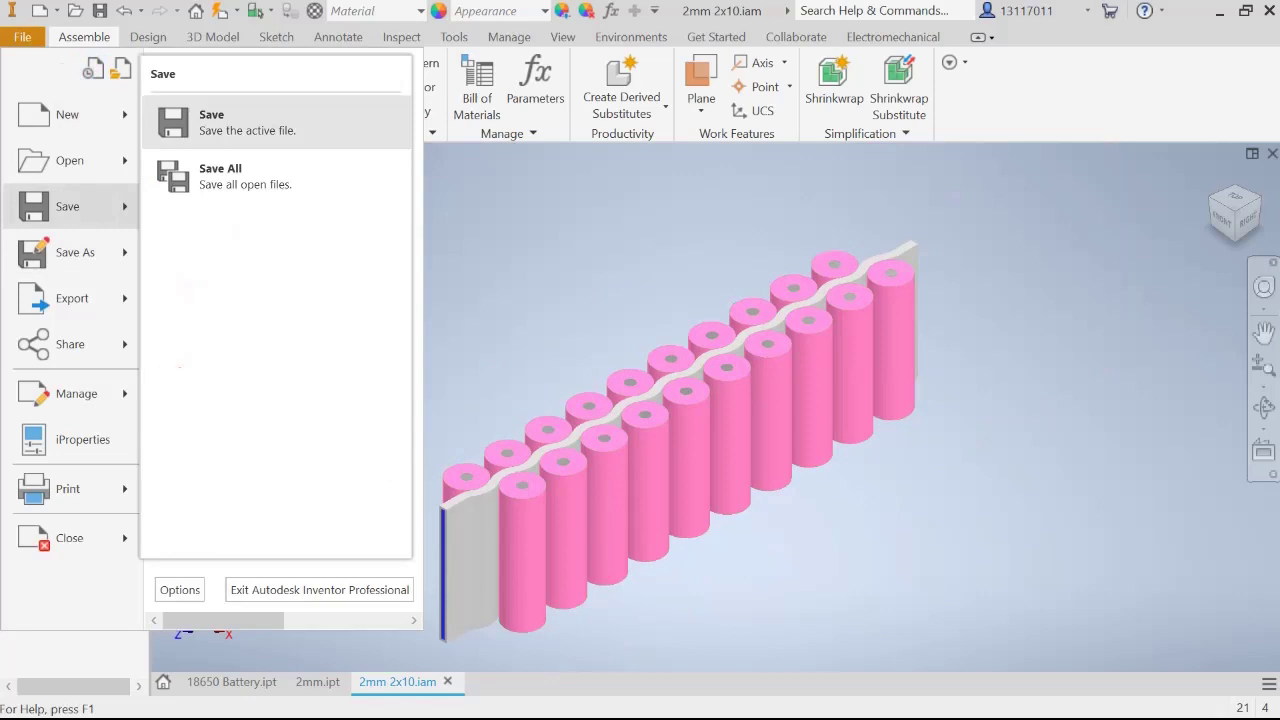
mouse_move(72, 252)
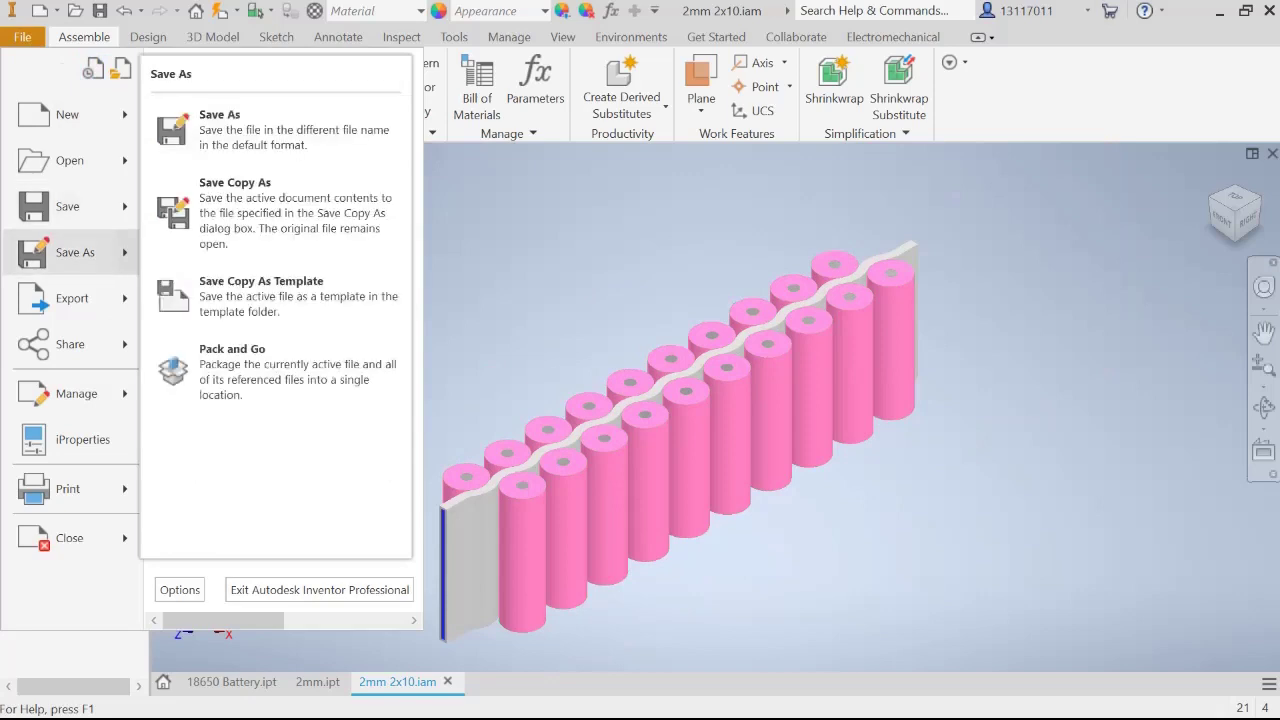
left_click(276, 129)
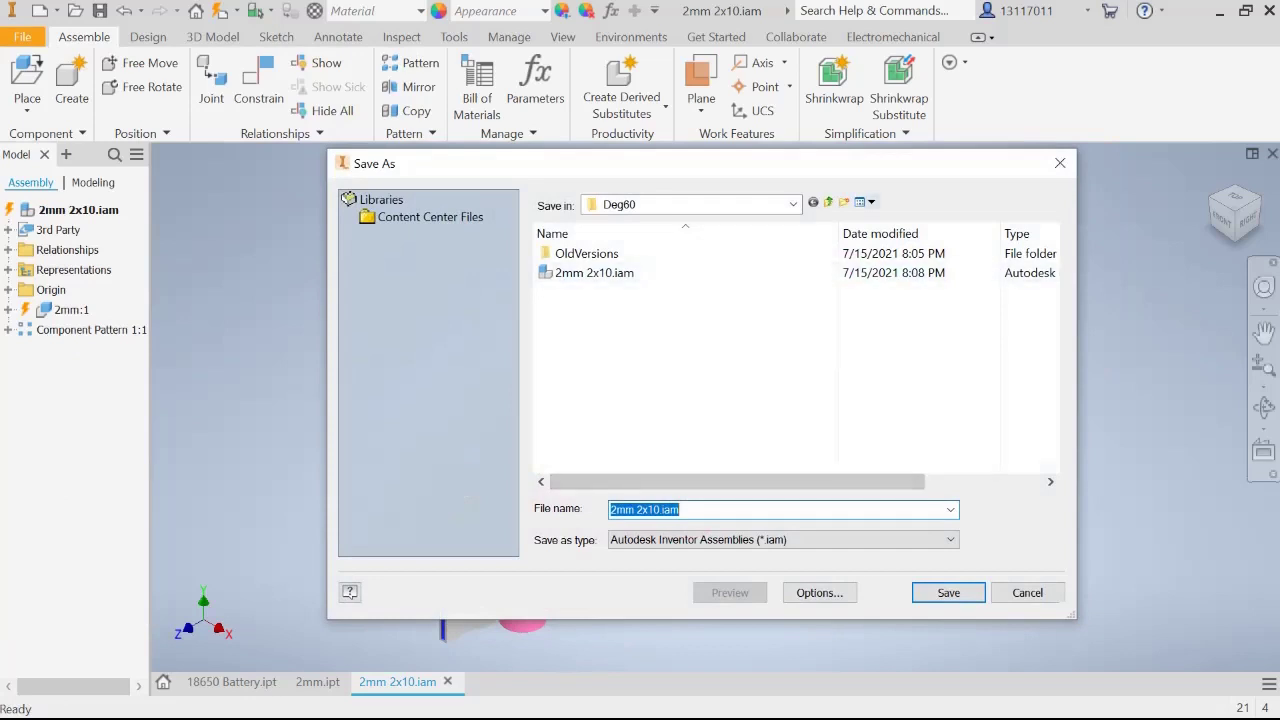
left_click(828, 201)
left_click(828, 201)
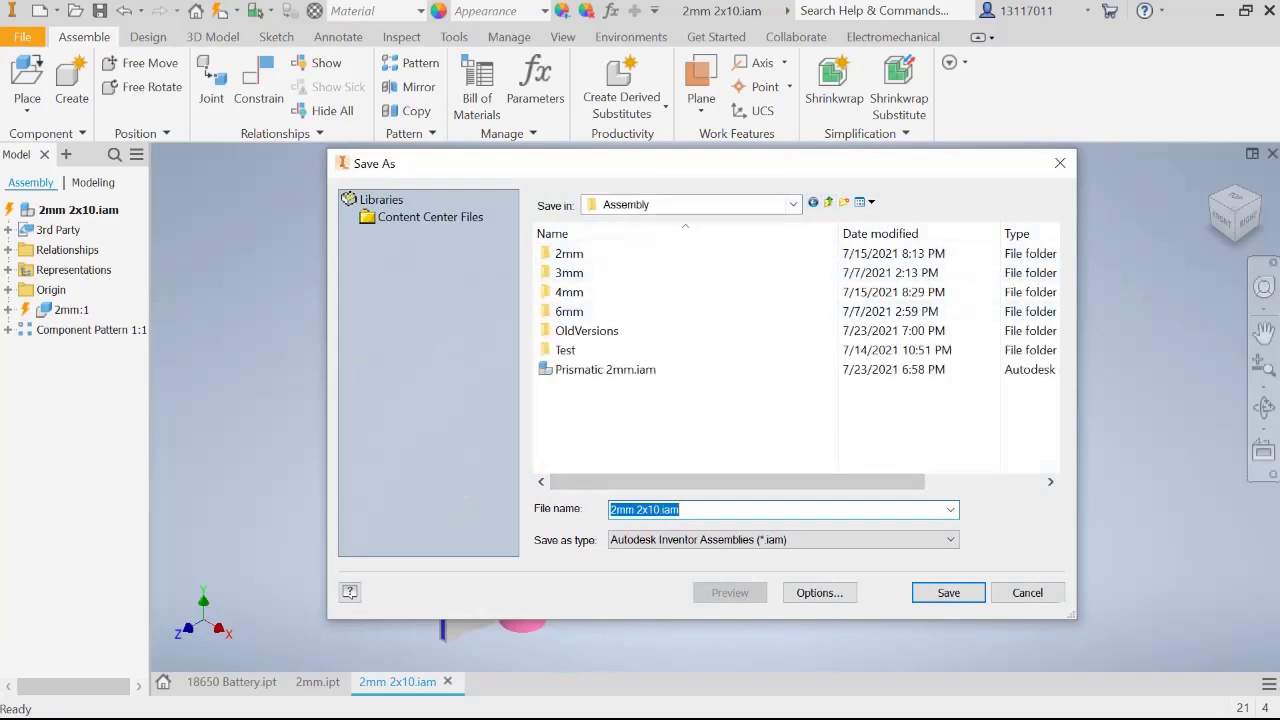
left_click(828, 201)
scroll(700, 390, "down", 2)
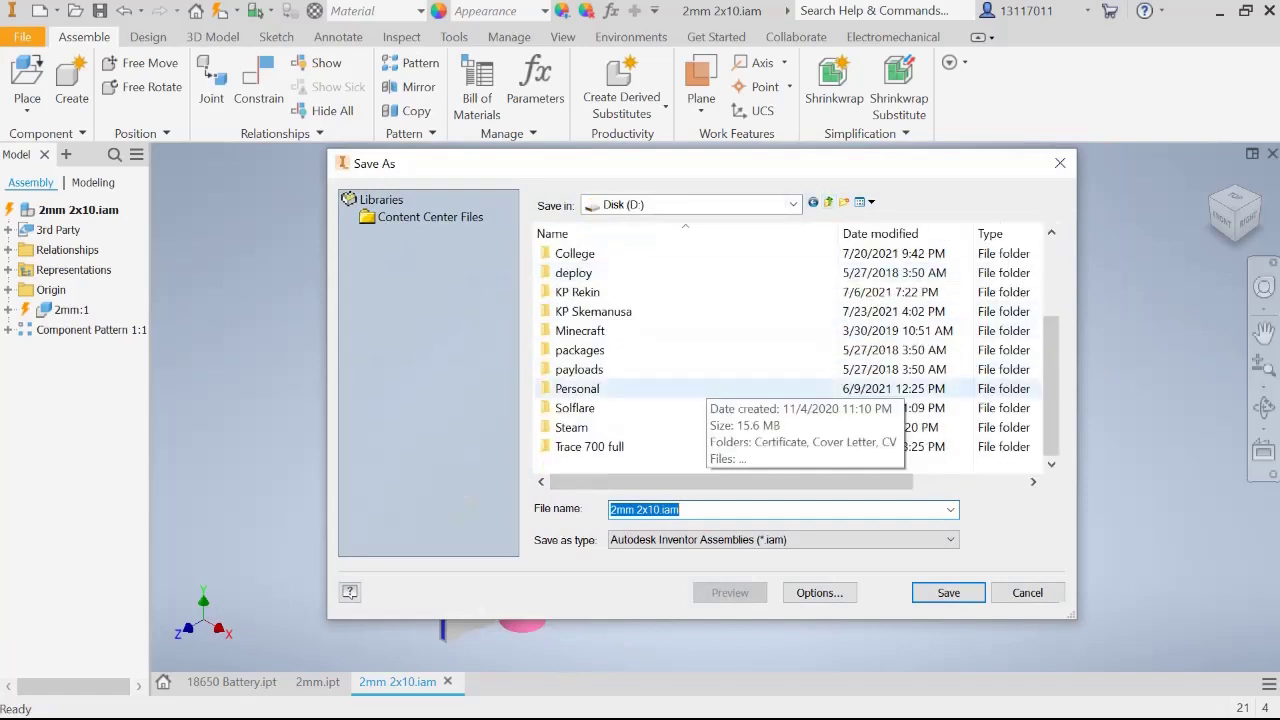
- Name the assembly file Test.iam and save it
left_click(646, 510)
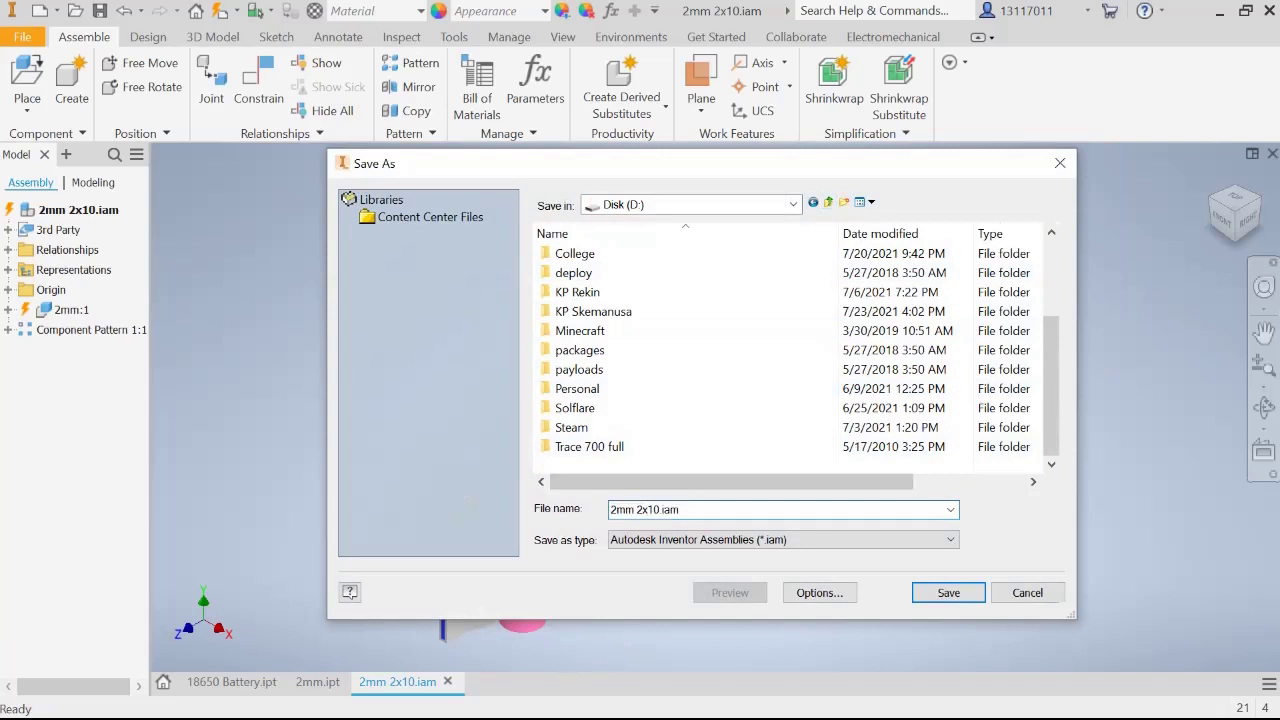
left_click_drag(660, 509, 609, 509)
type("Test")
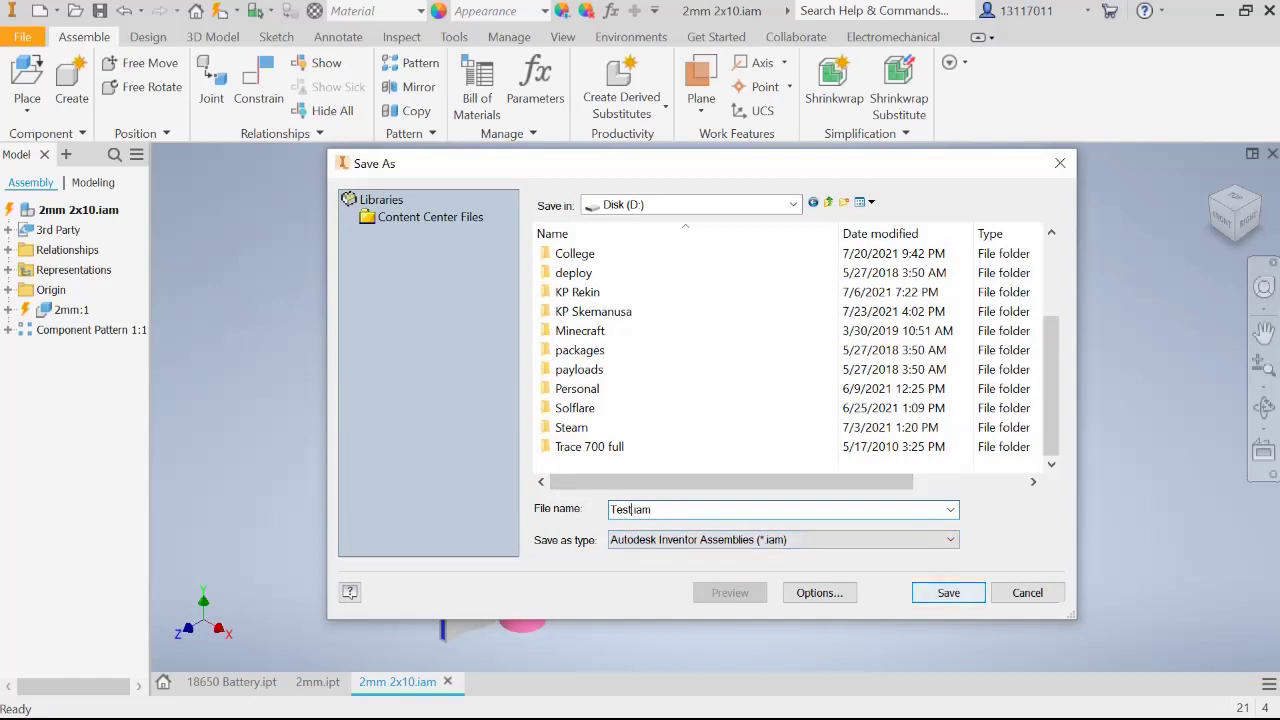
key("Return")
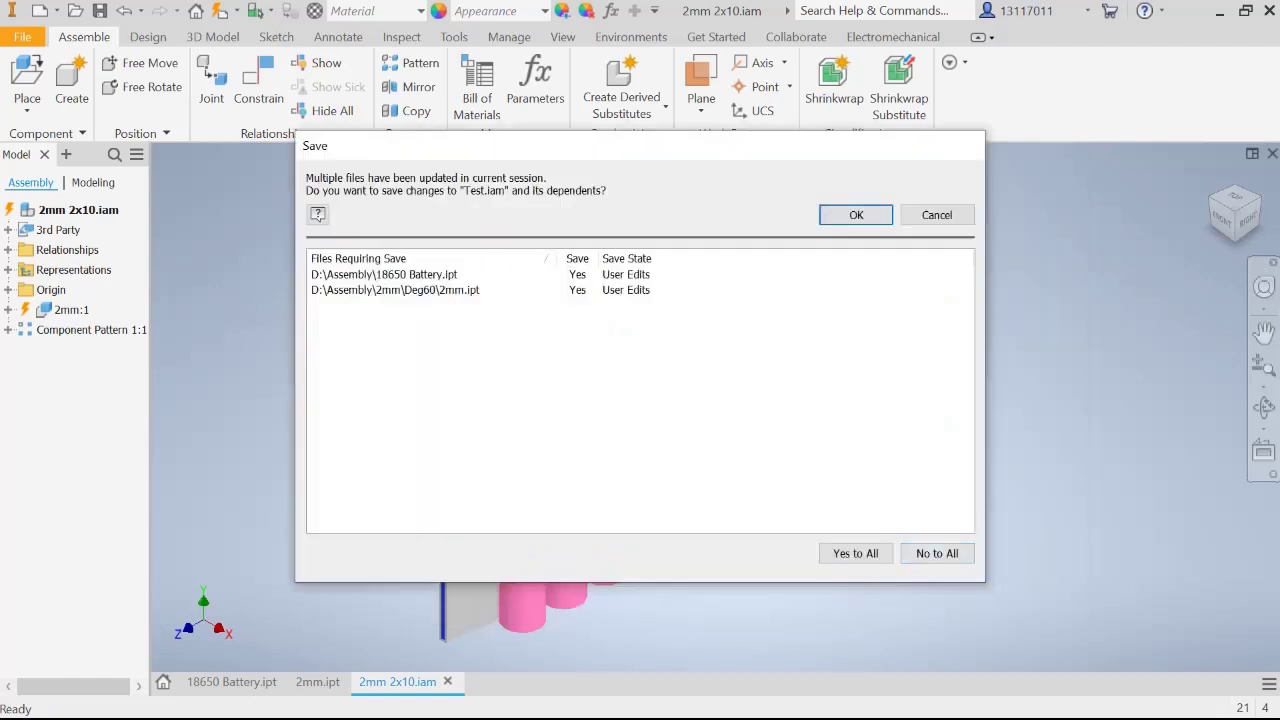
key("Return")
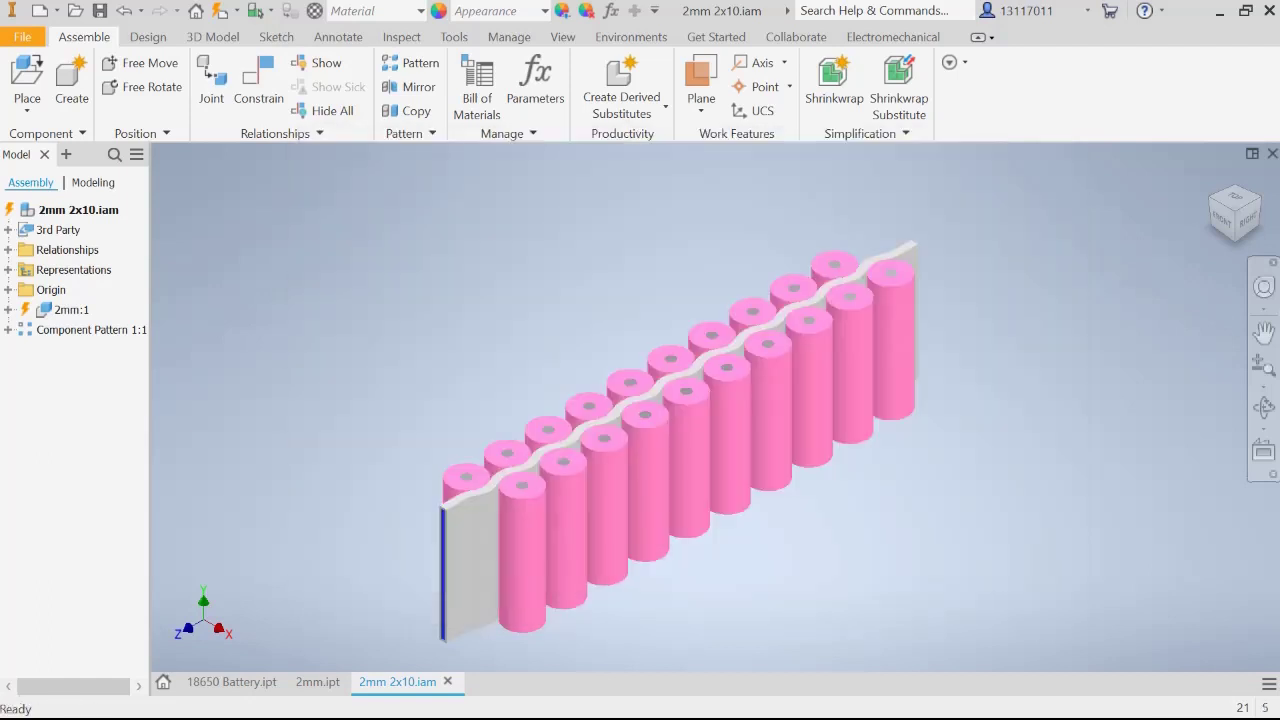
key("Return")
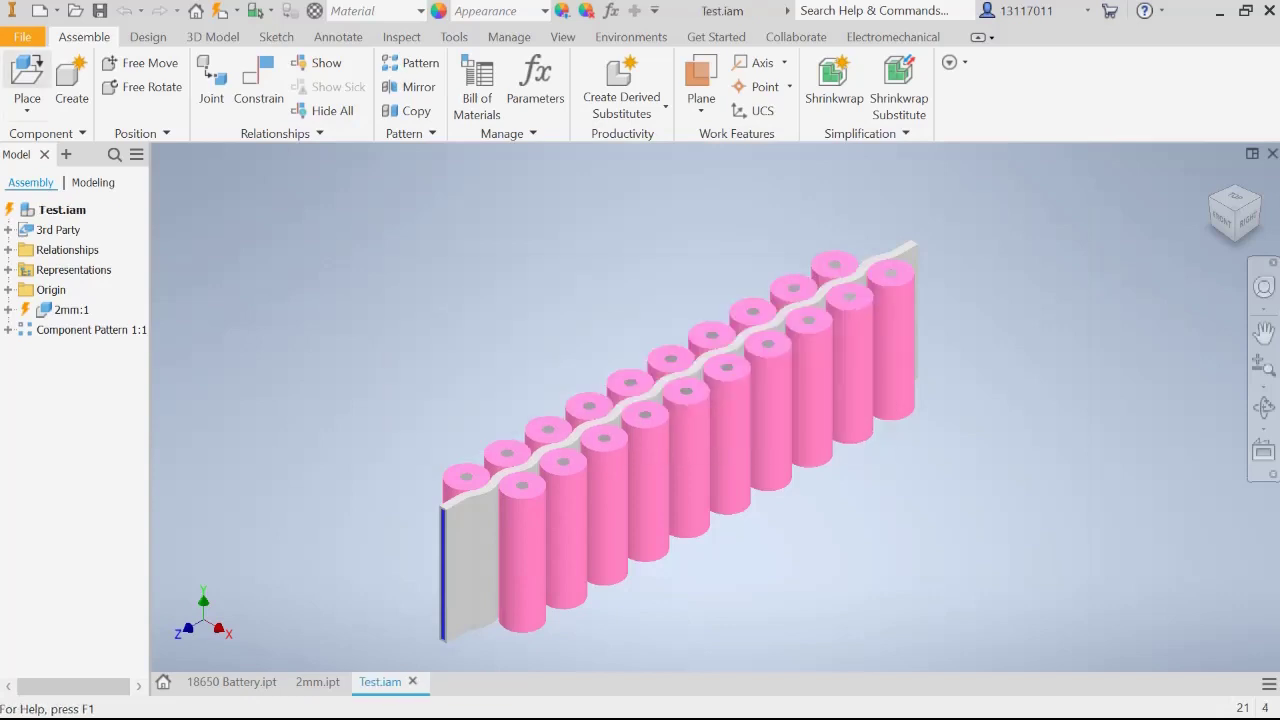
- Export the assembly to CAD format as the STEP file Test.stp on Disk (D:)
left_click(22, 37)
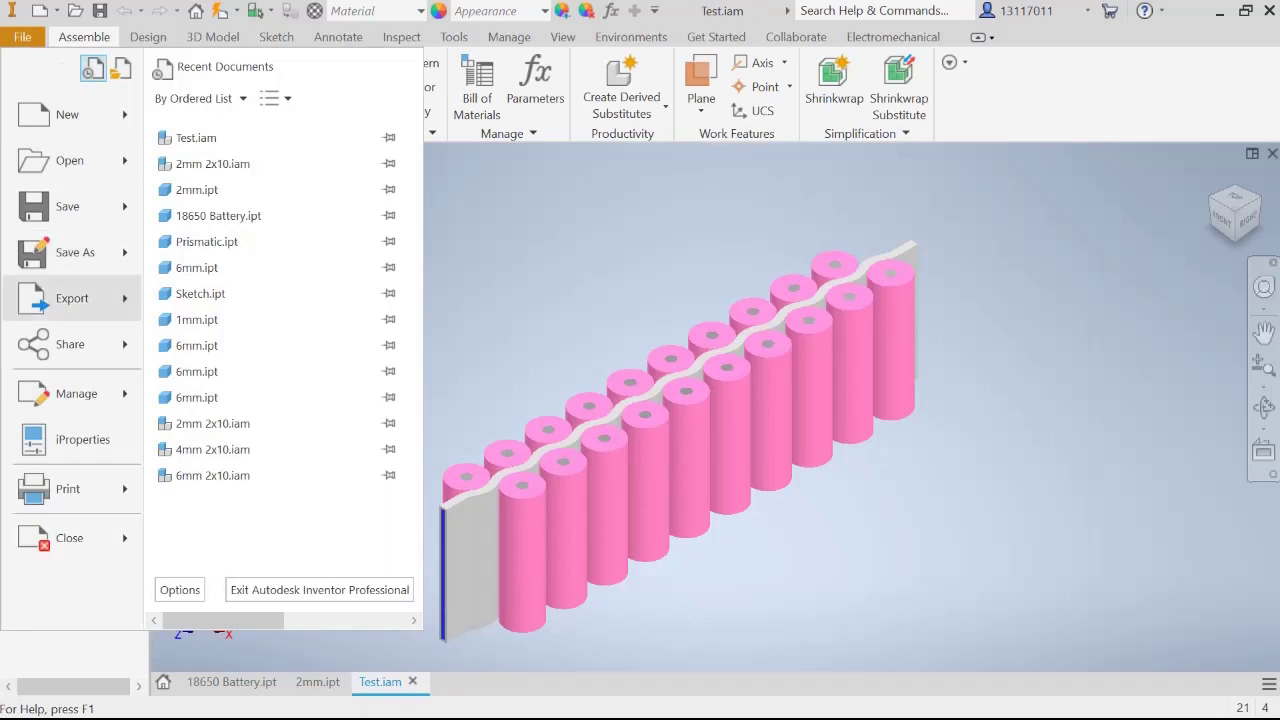
mouse_move(72, 299)
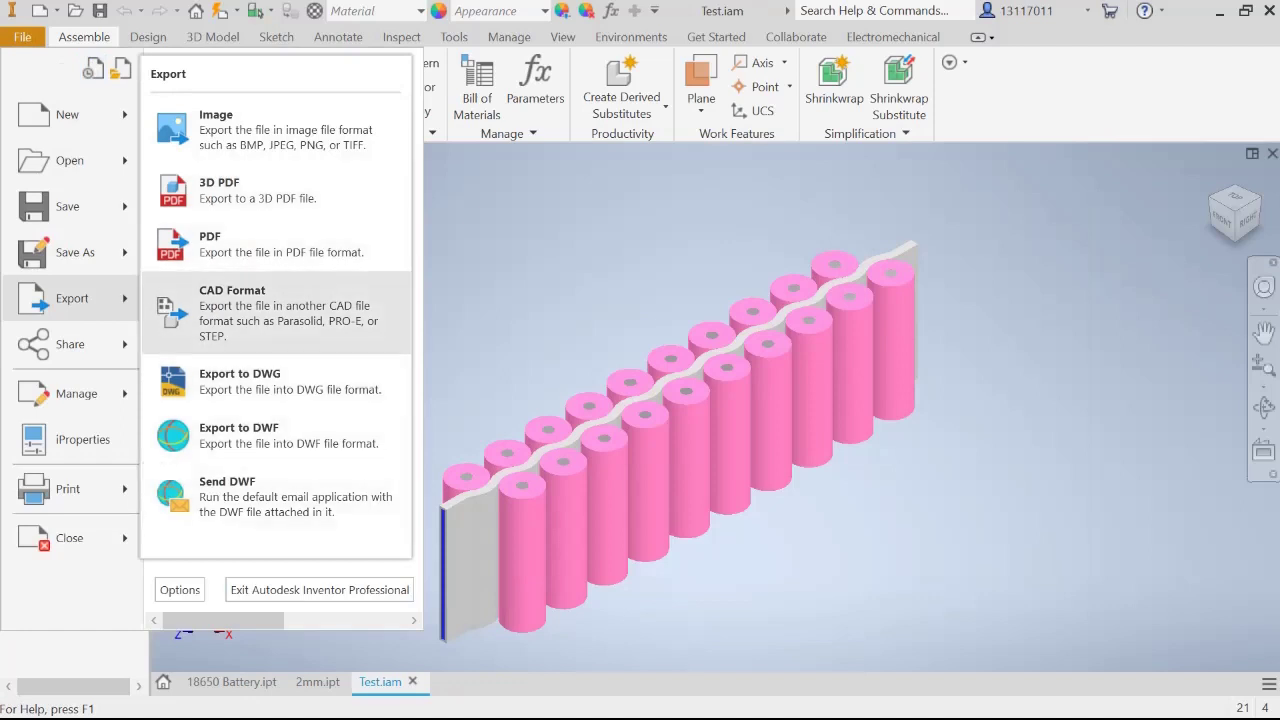
left_click(232, 300)
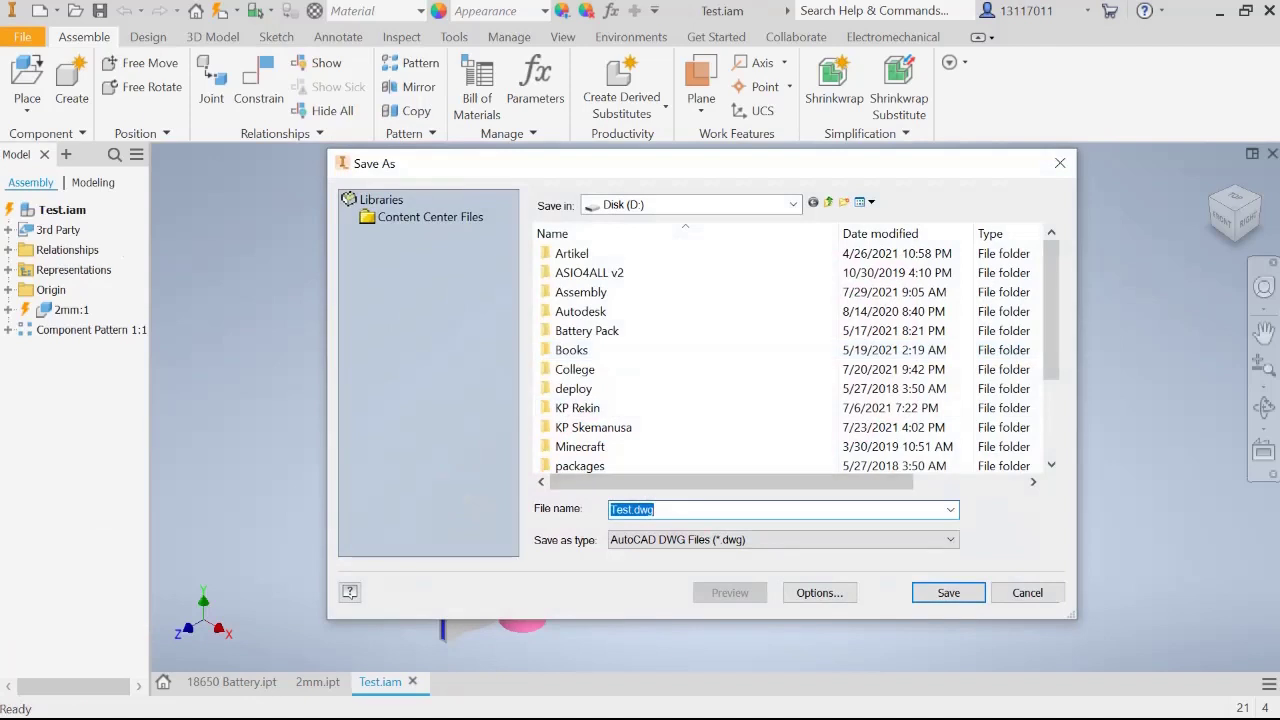
left_click(783, 539)
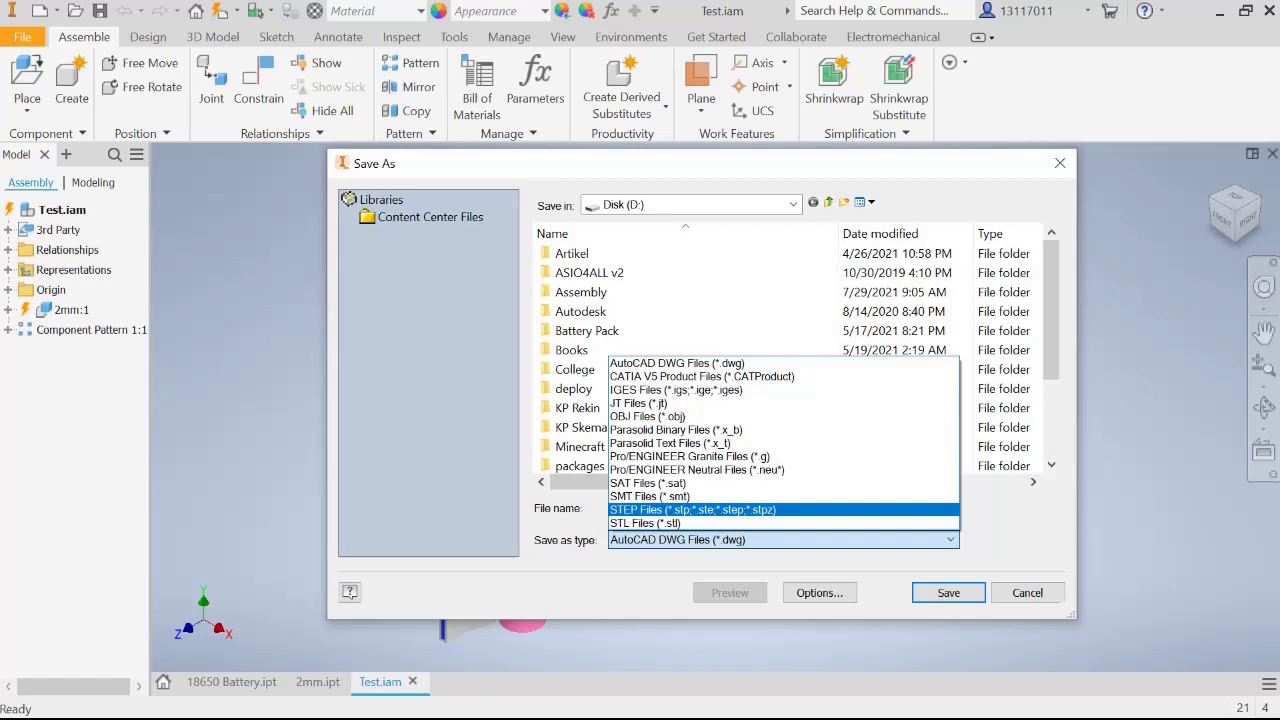
left_click(692, 509)
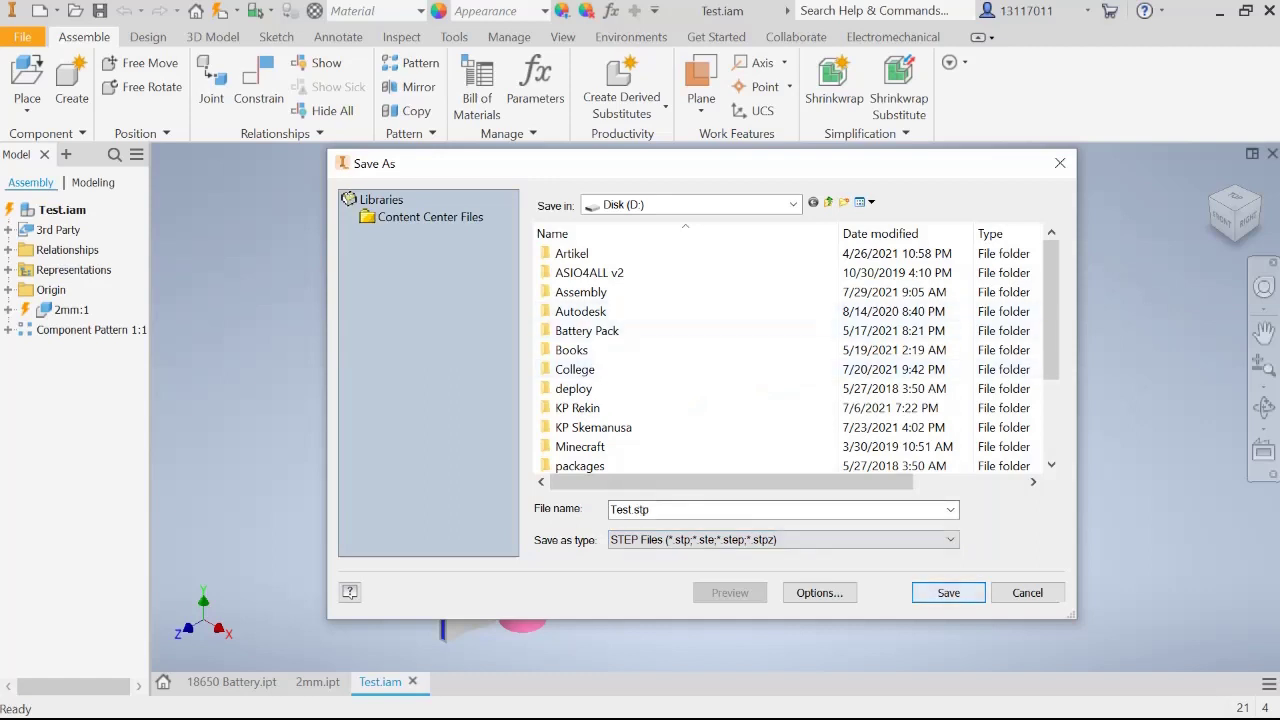
key("Return")
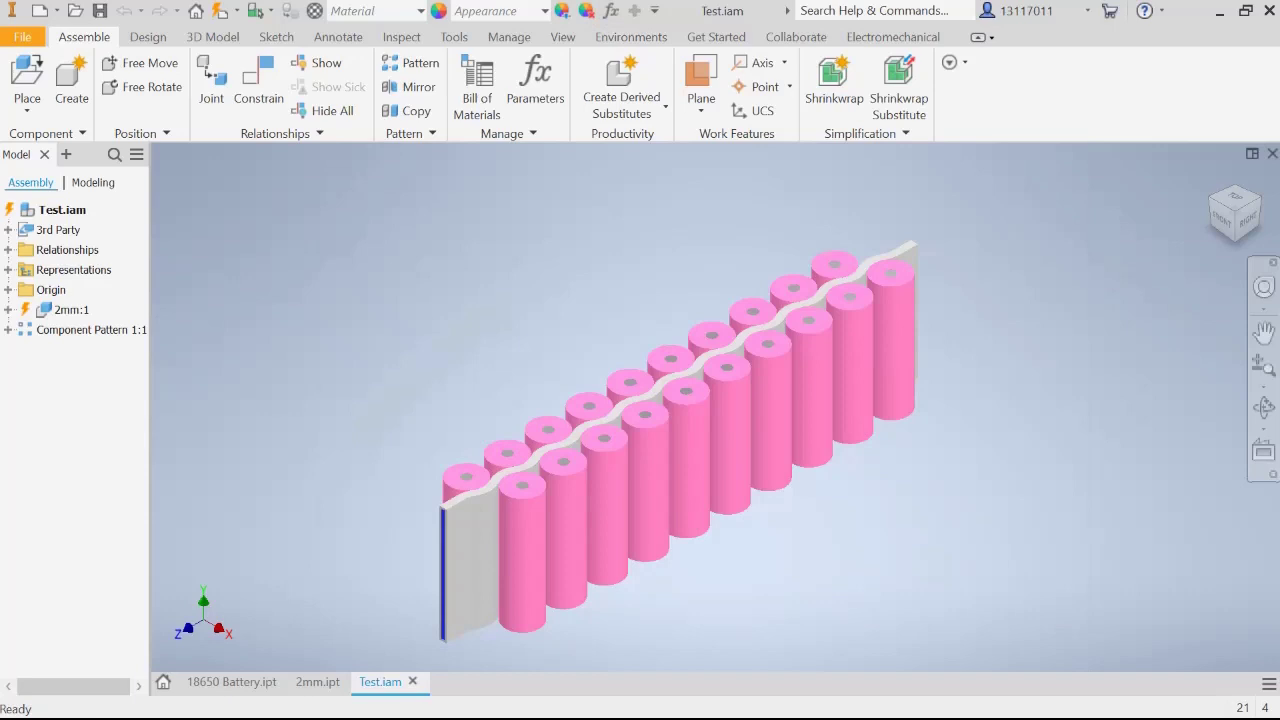
- Switch to ANSYS Workbench and add a Fluid Flow (Fluent) analysis system to the project schematic
key("alt+Tab")
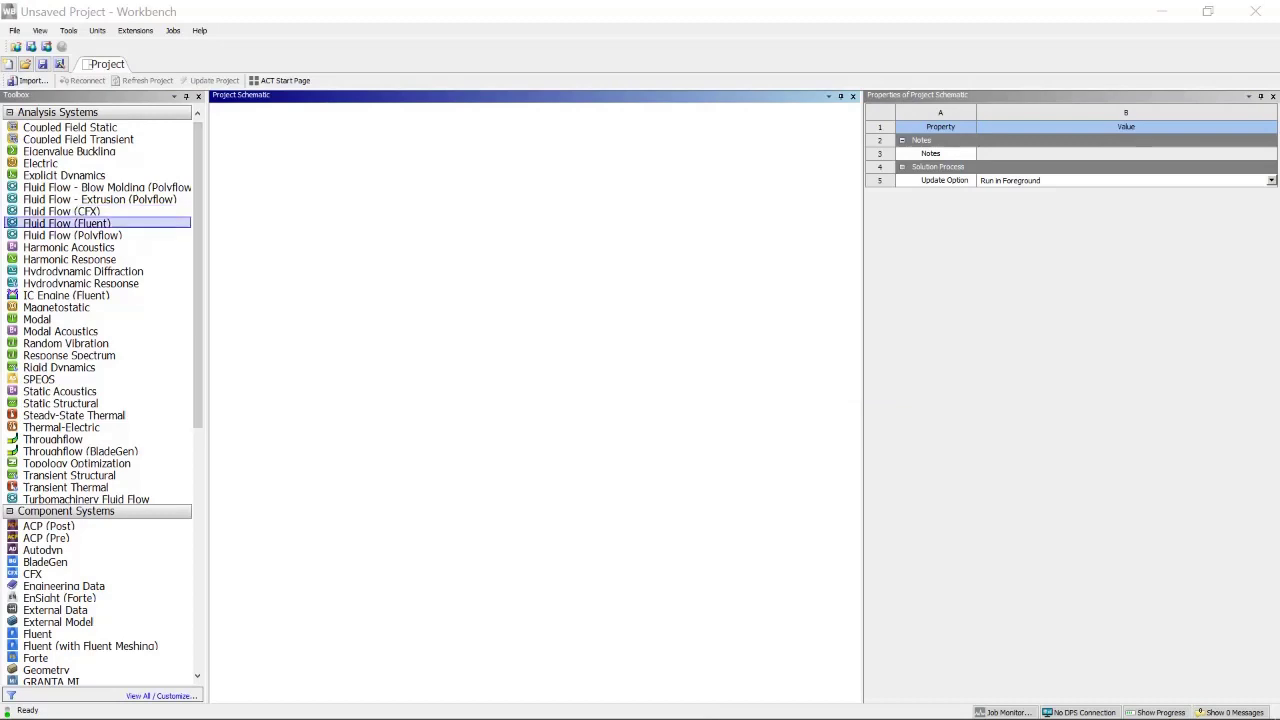
left_click(67, 223)
left_click_drag(67, 223, 289, 166)
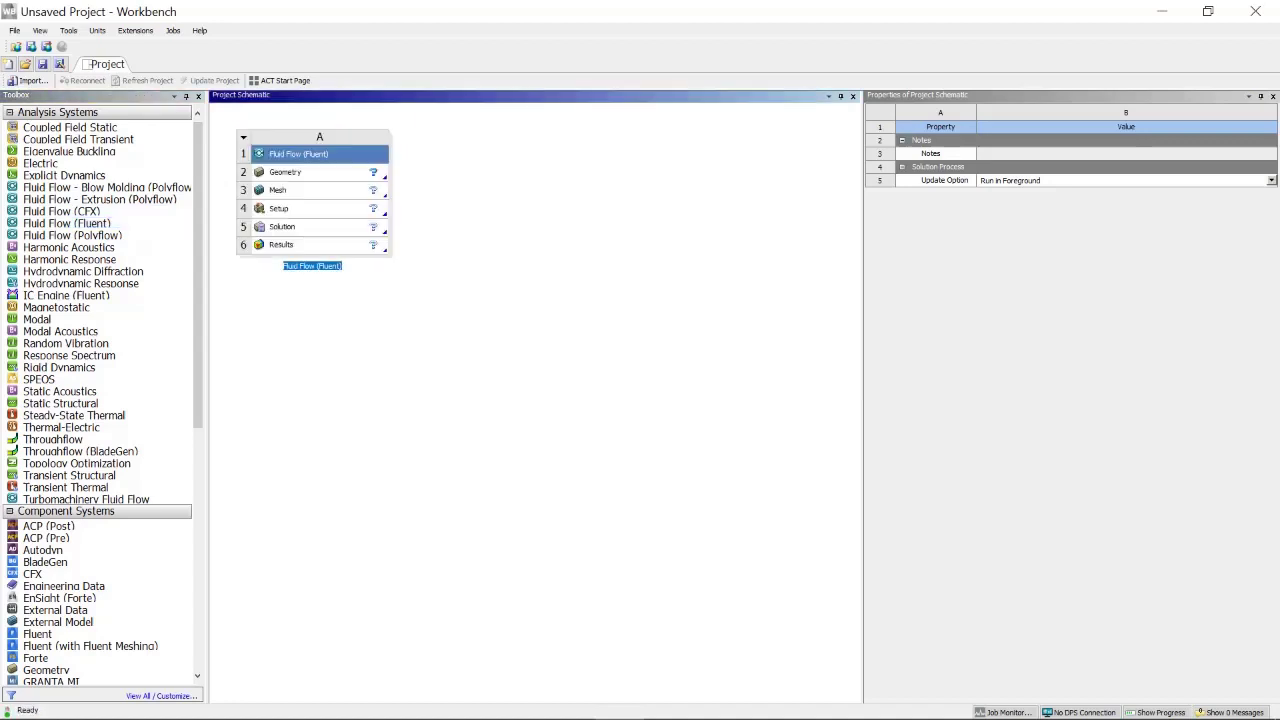
- Try to import Test.iam from Disk (D:) as the geometry of the Fluid Flow (Fluent) system
left_click(312, 172)
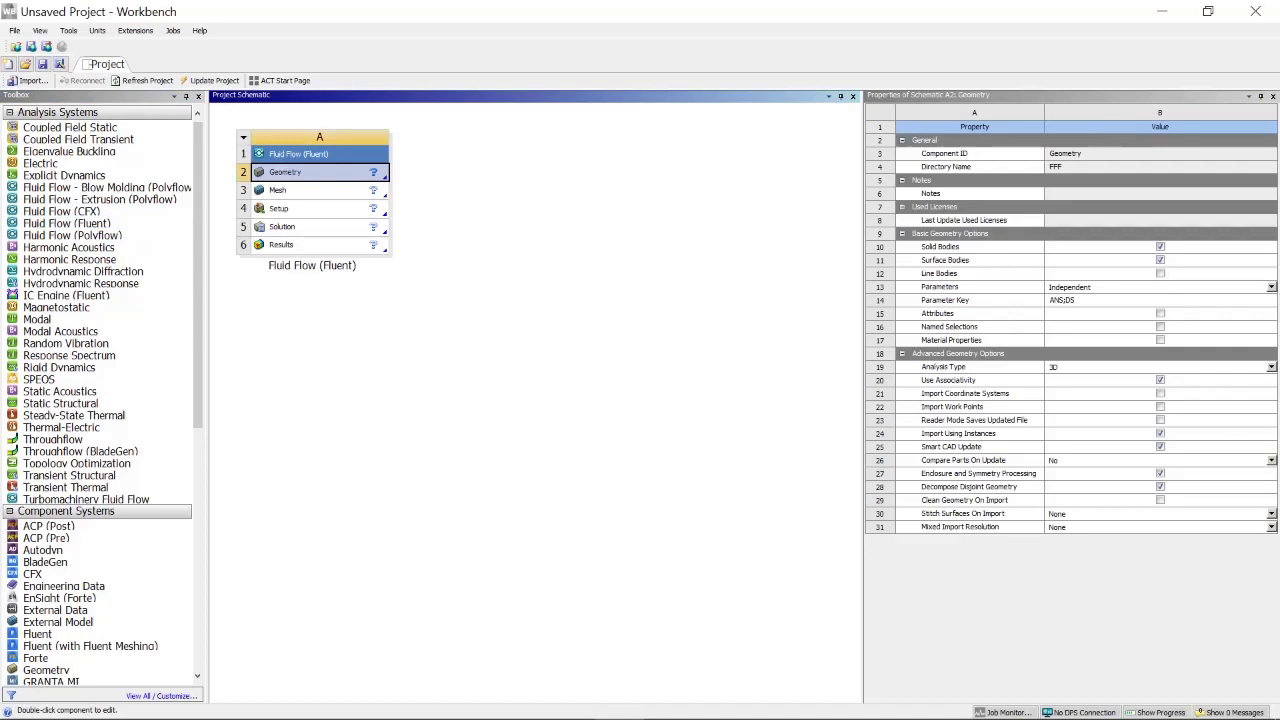
right_click(349, 172)
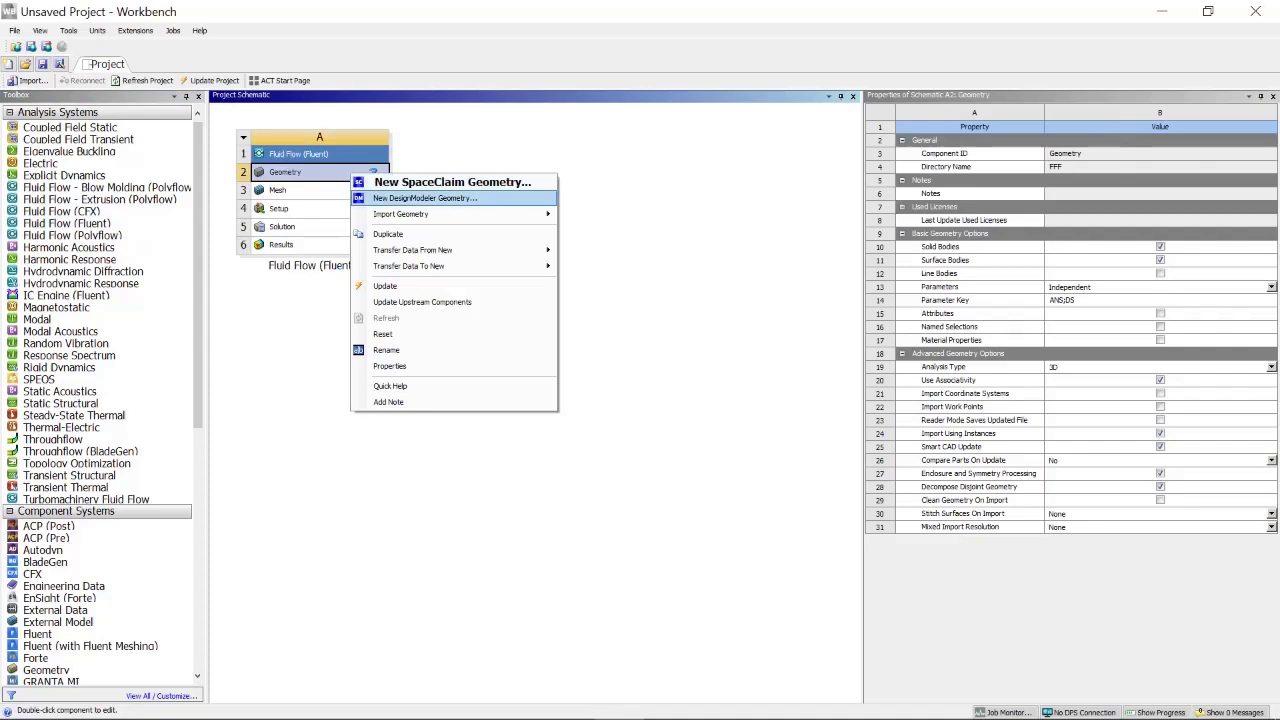
mouse_move(400, 214)
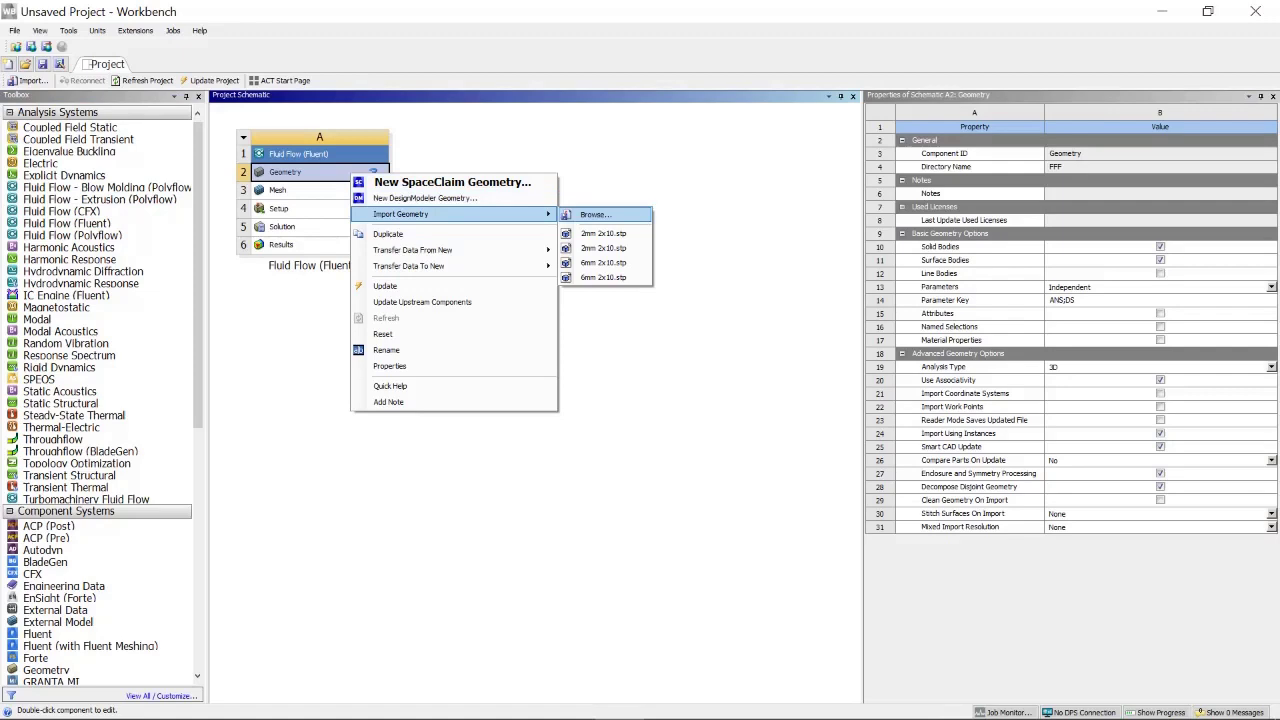
key("Return")
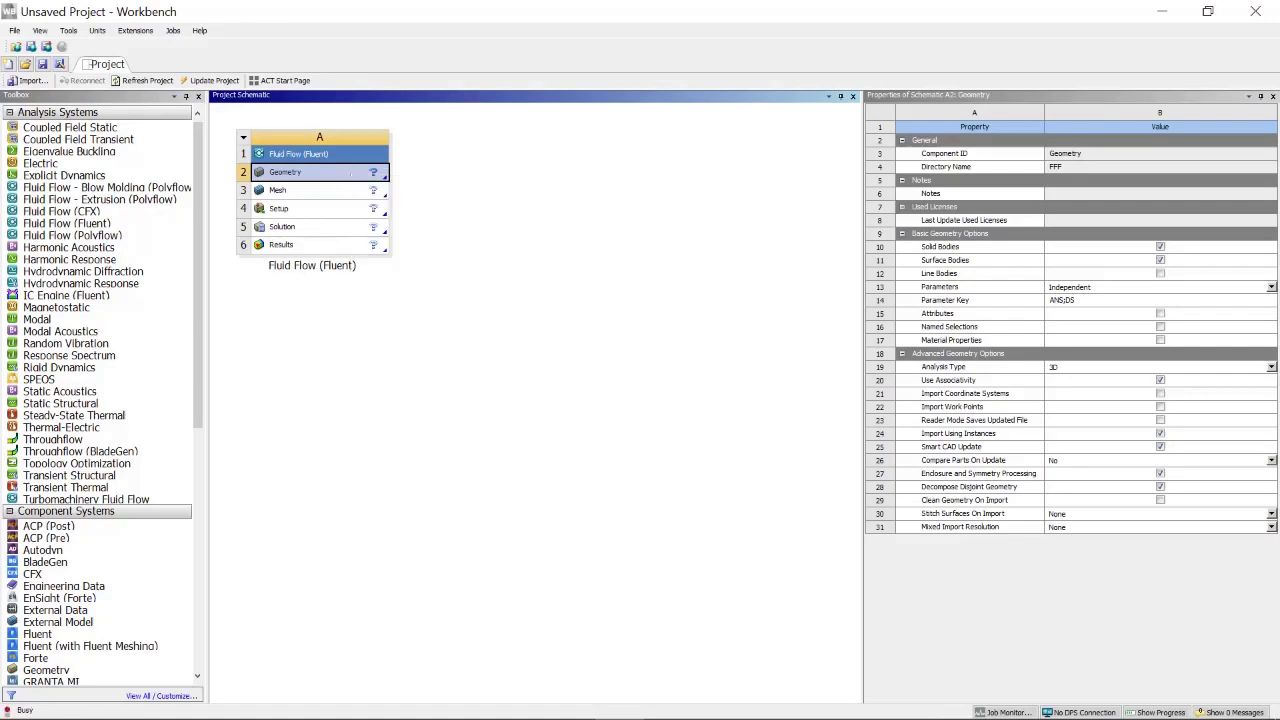
left_click(80, 362)
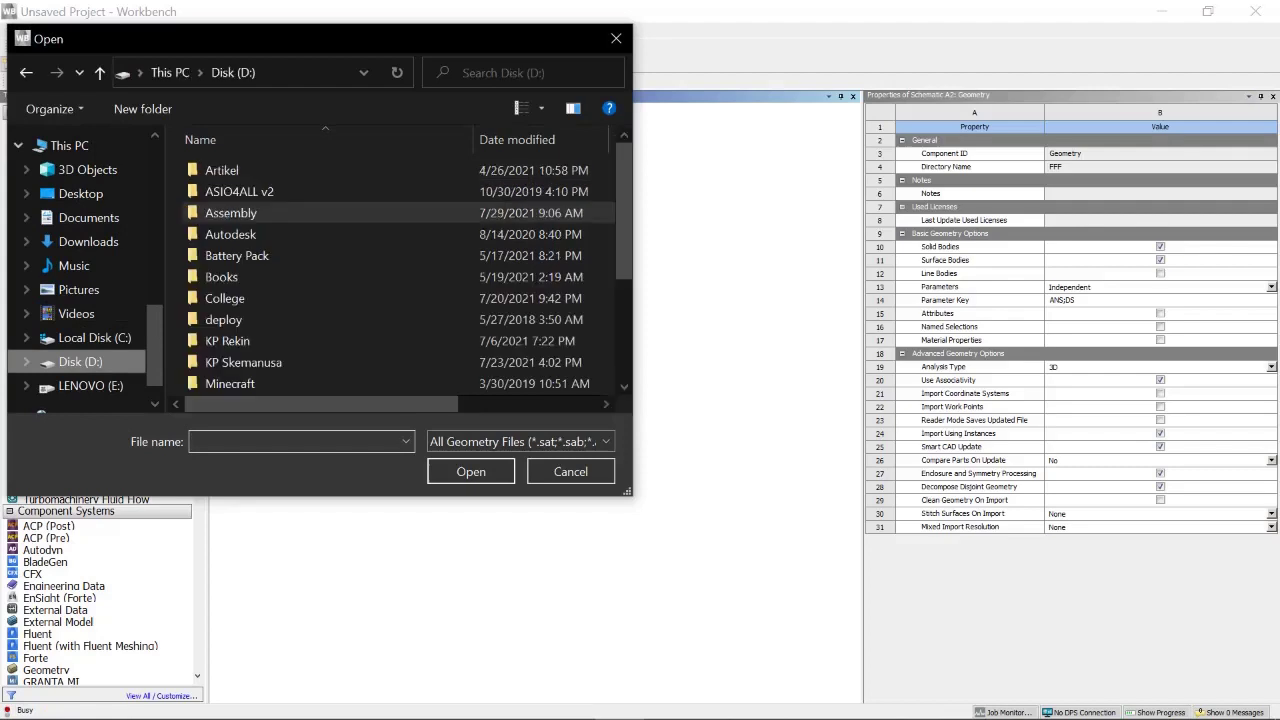
scroll(300, 320, "down", 3)
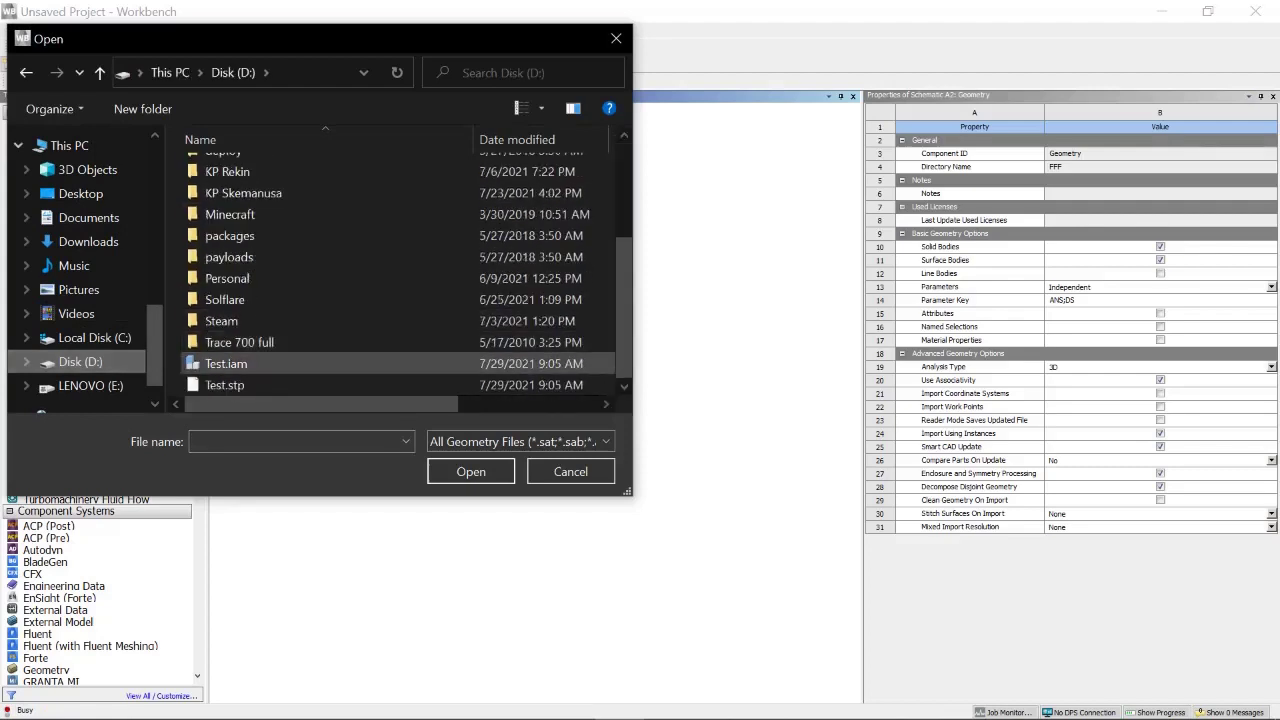
left_click(226, 363)
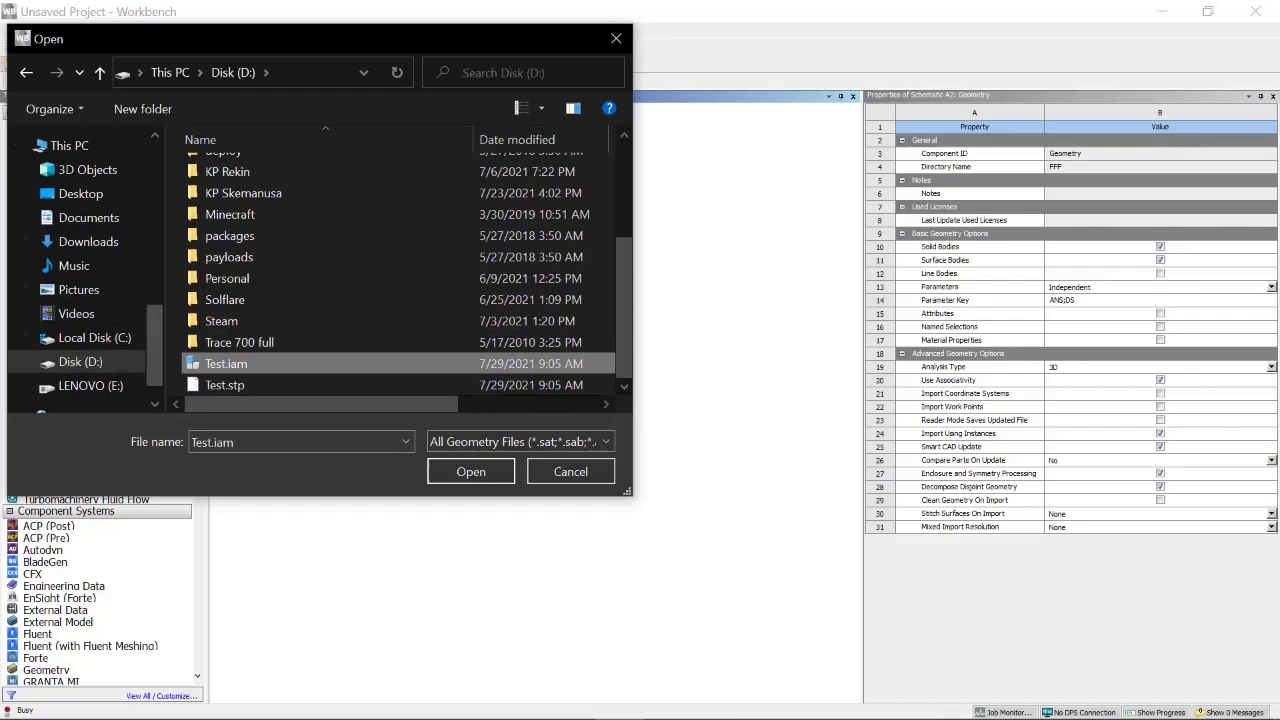
key("Return")
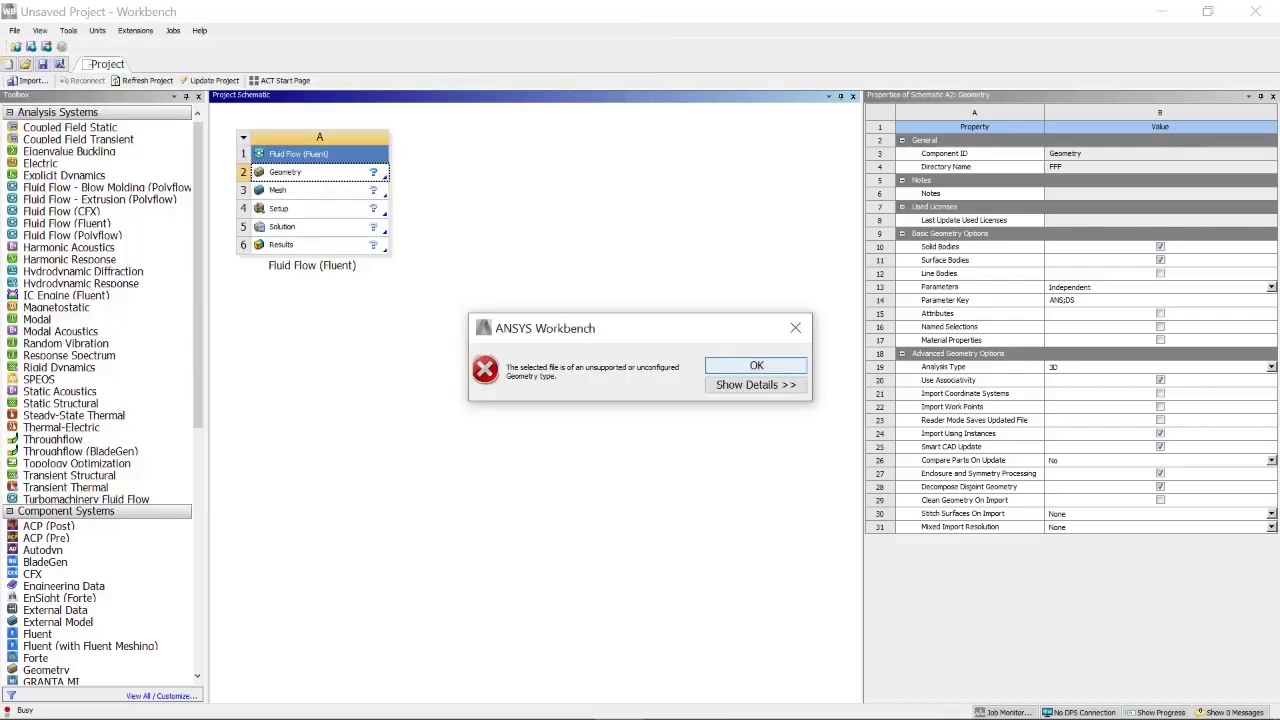
- Import Test.stp from Disk (D:) as the geometry of the Fluid Flow (Fluent) system
key("Return")
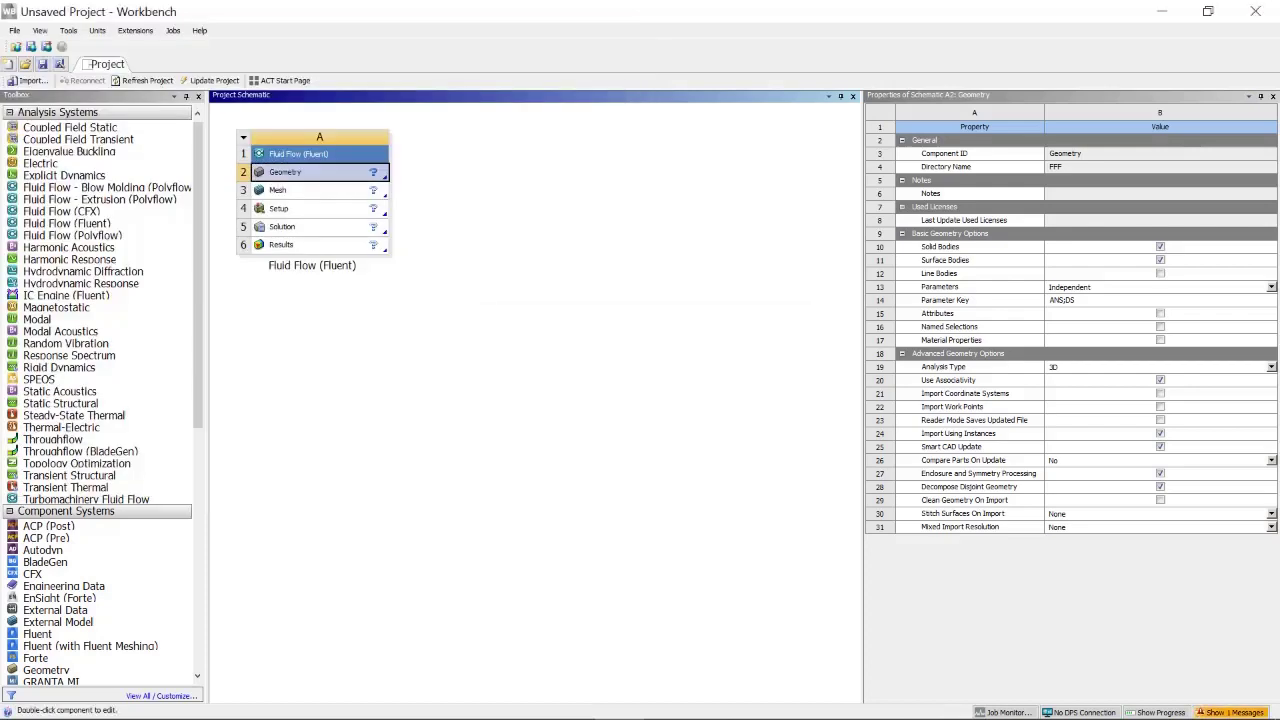
right_click(300, 170)
left_click(545, 206)
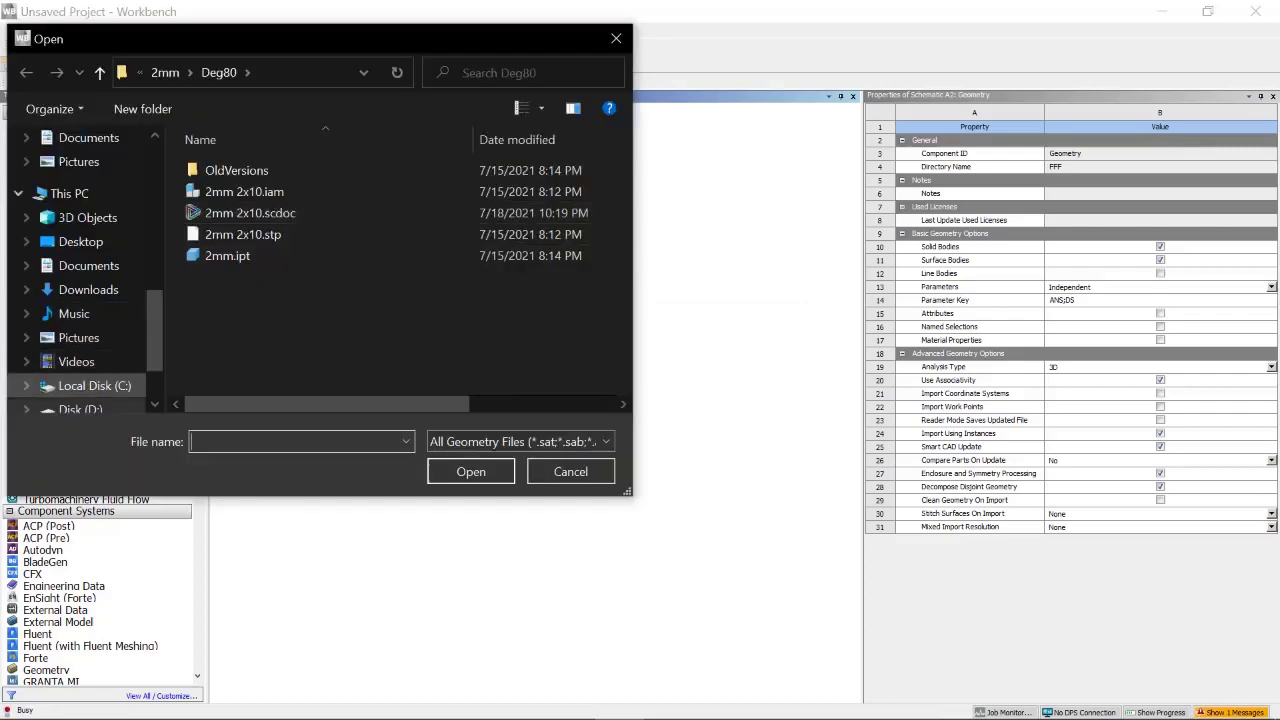
left_click(94, 385)
left_click(80, 408)
scroll(350, 330, "down", 3)
left_click(224, 385)
key("Return")
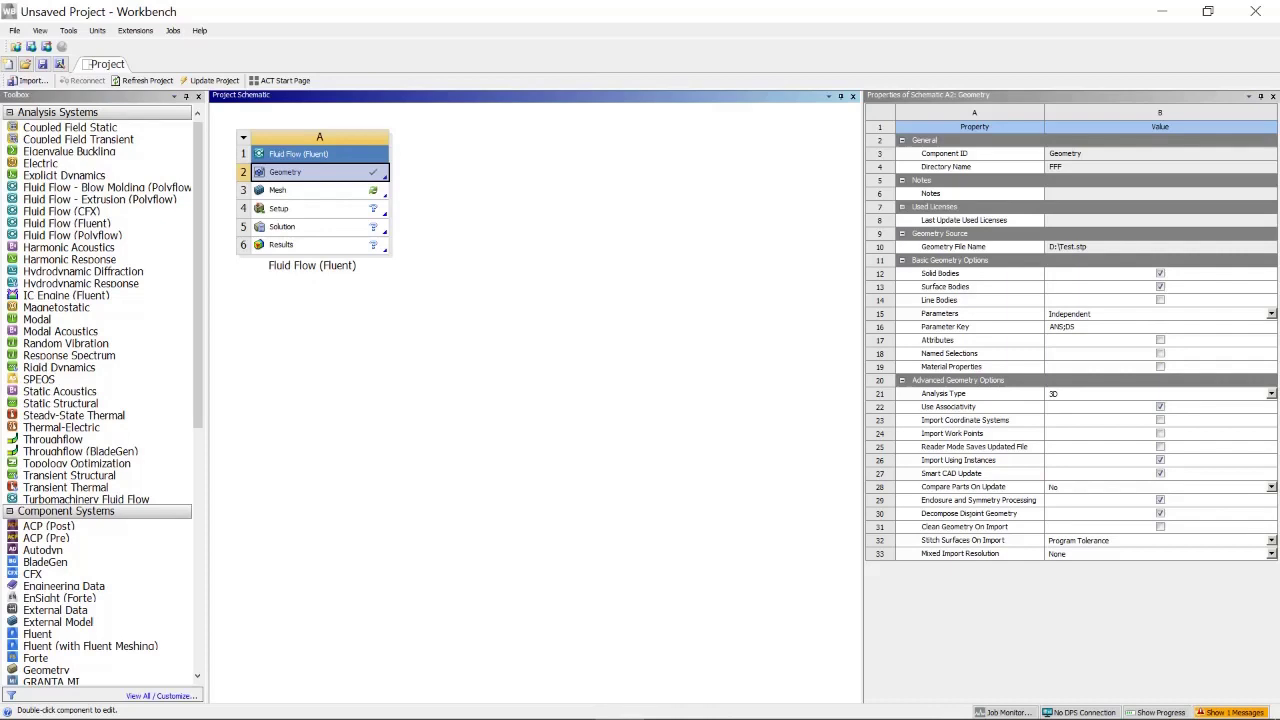
- Open the Fluid Flow (Fluent) geometry in SpaceClaim and look over the batteries and the cooling tube
right_click(334, 172)
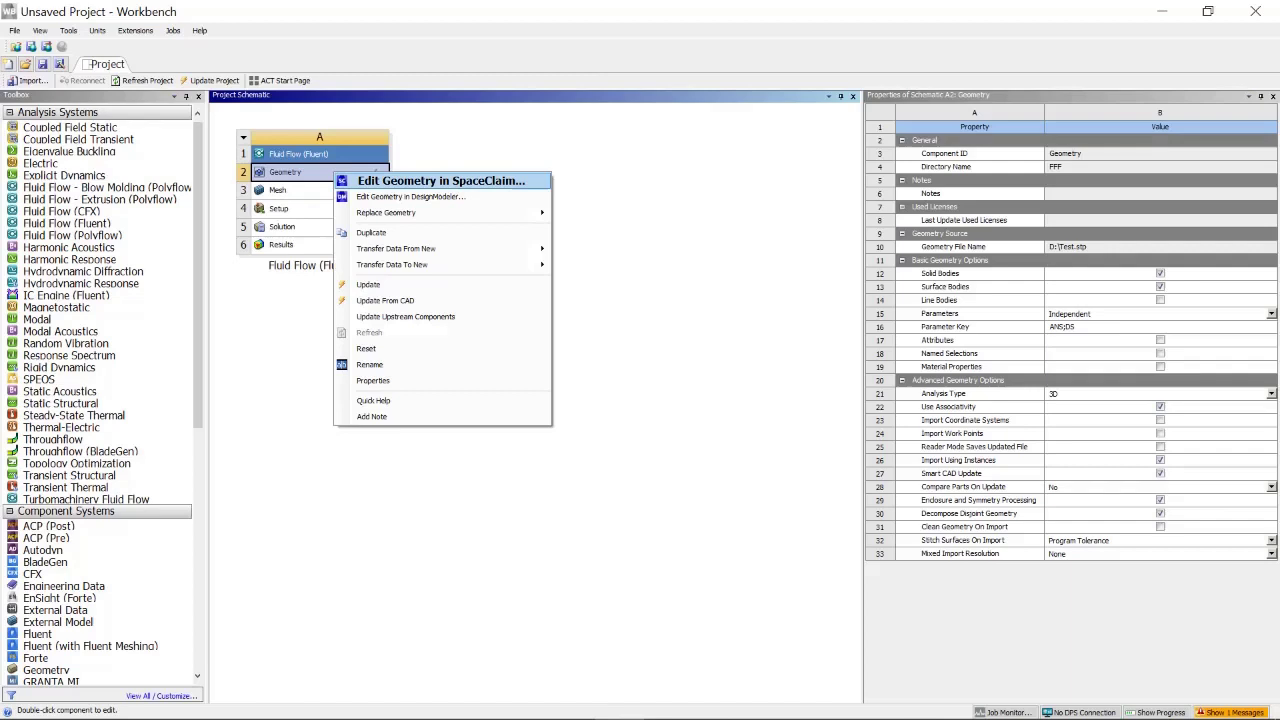
left_click(441, 180)
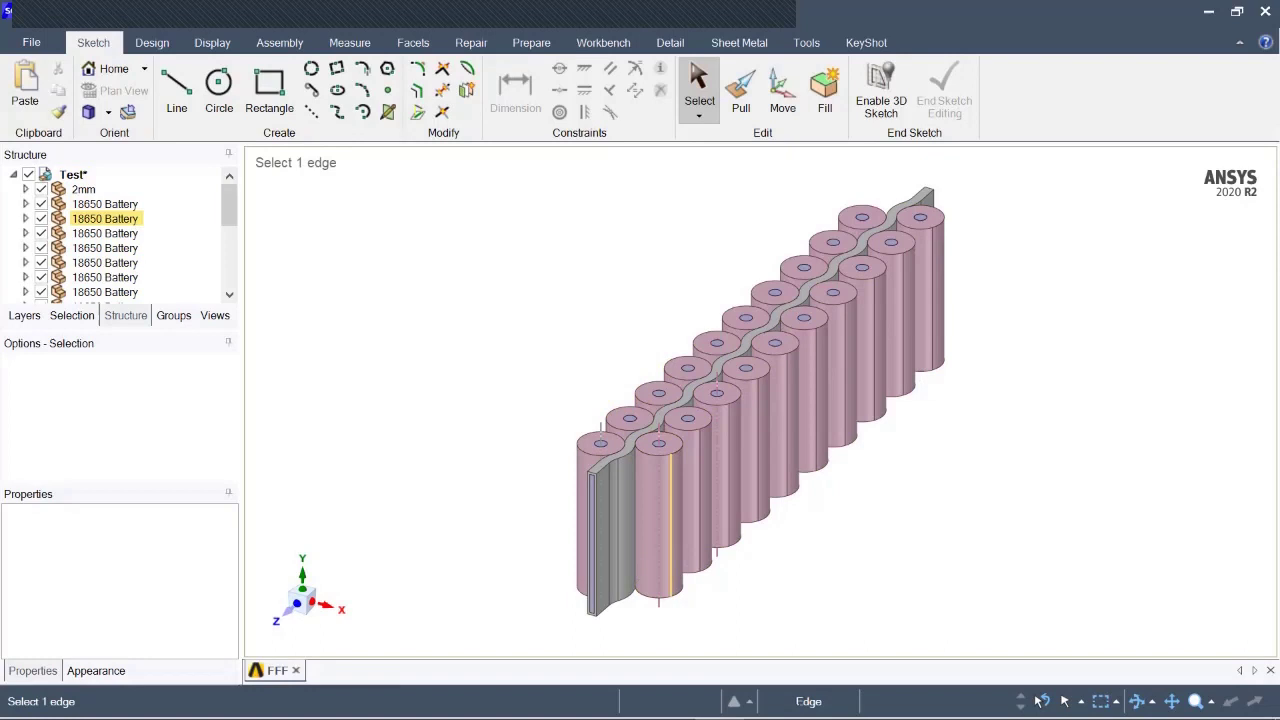
scroll(658, 463, "up", 6)
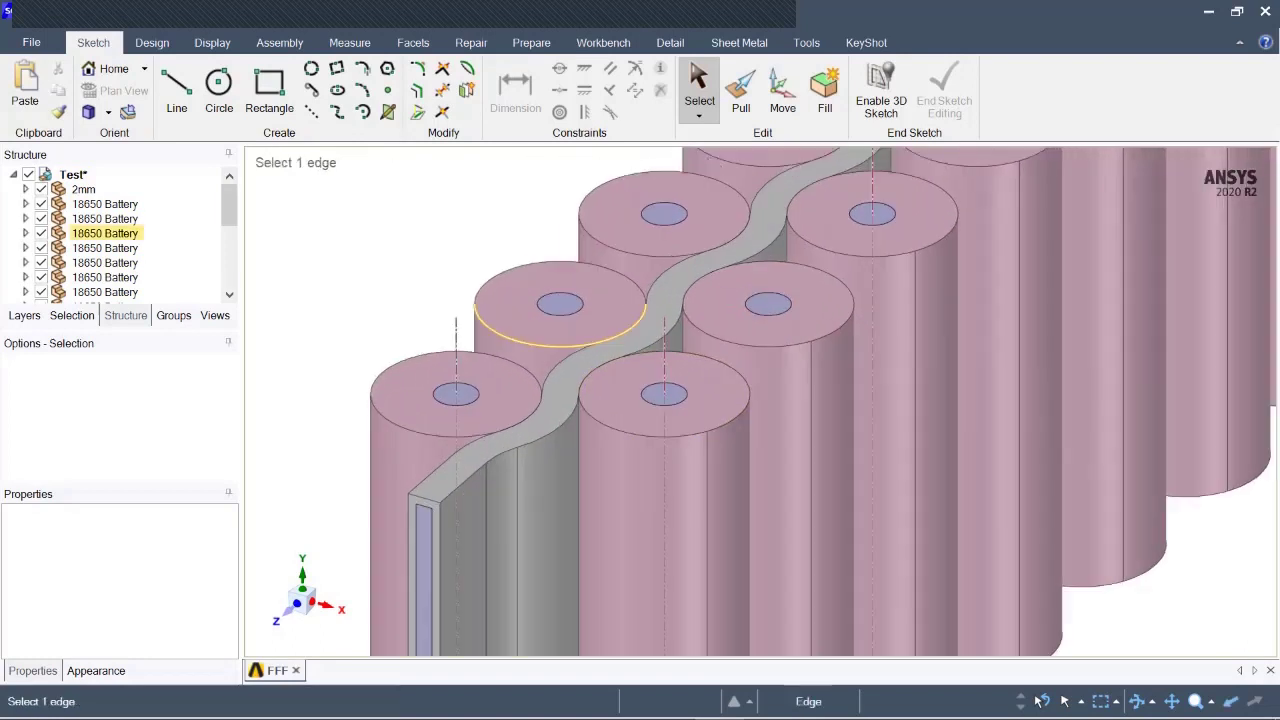
scroll(686, 463, "up", 5)
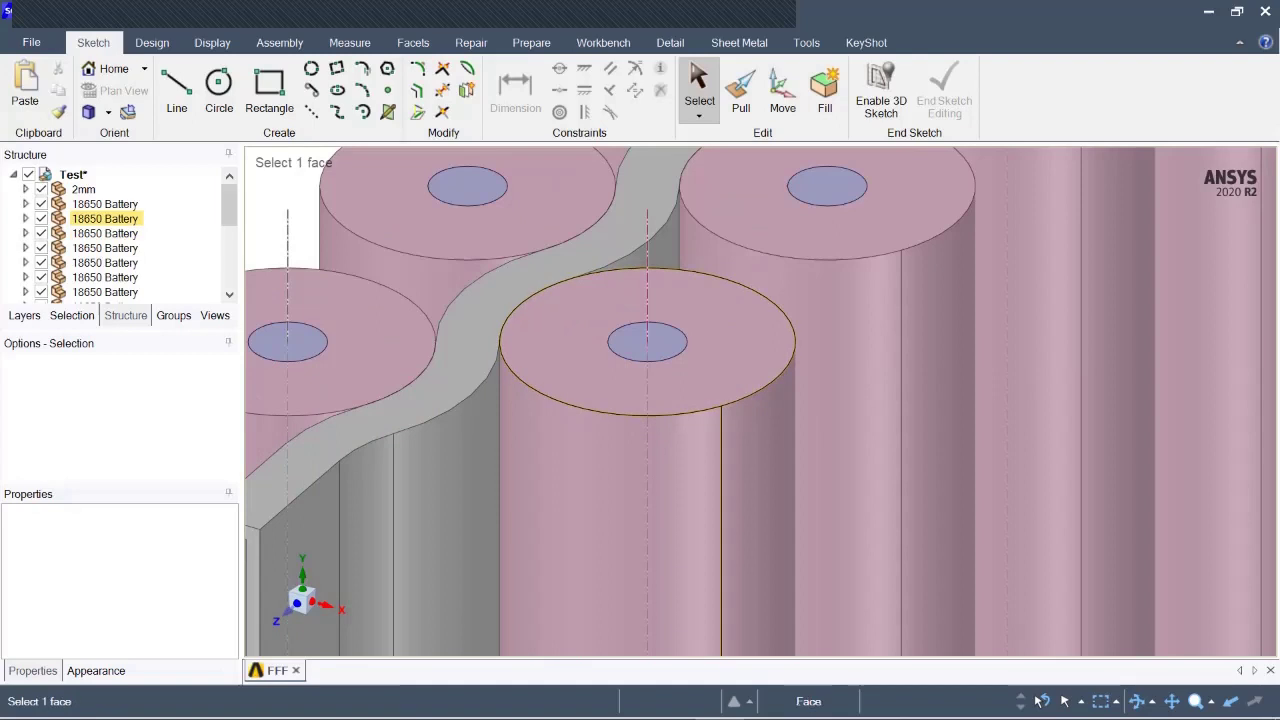
scroll(901, 450, "down", 6)
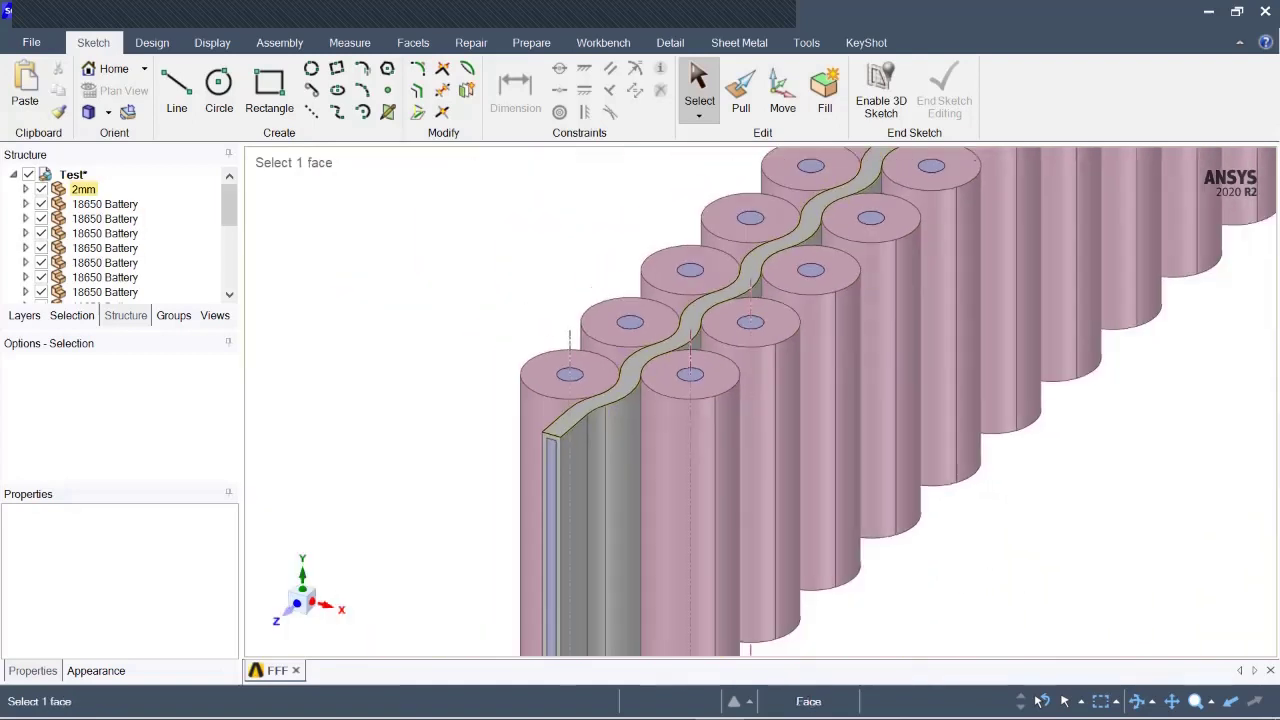
scroll(568, 427, "down", 3)
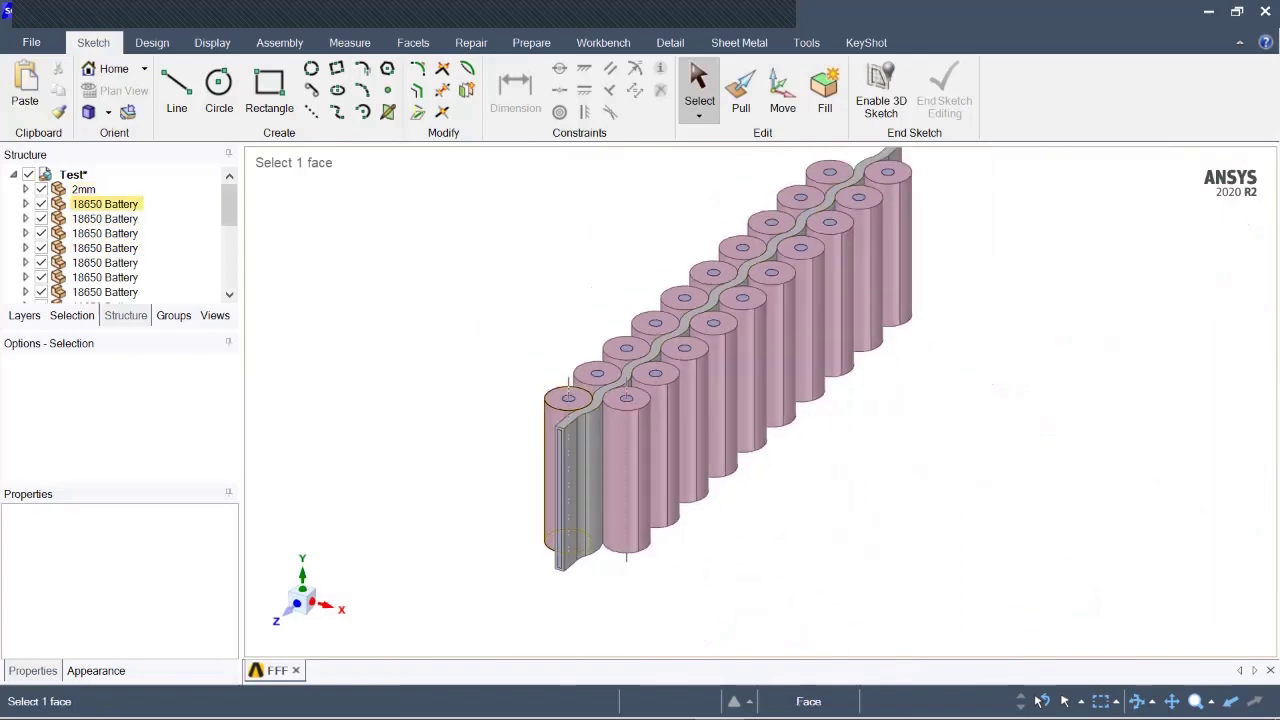
scroll(555, 443, "up", 3)
scroll(582, 340, "up", 1)
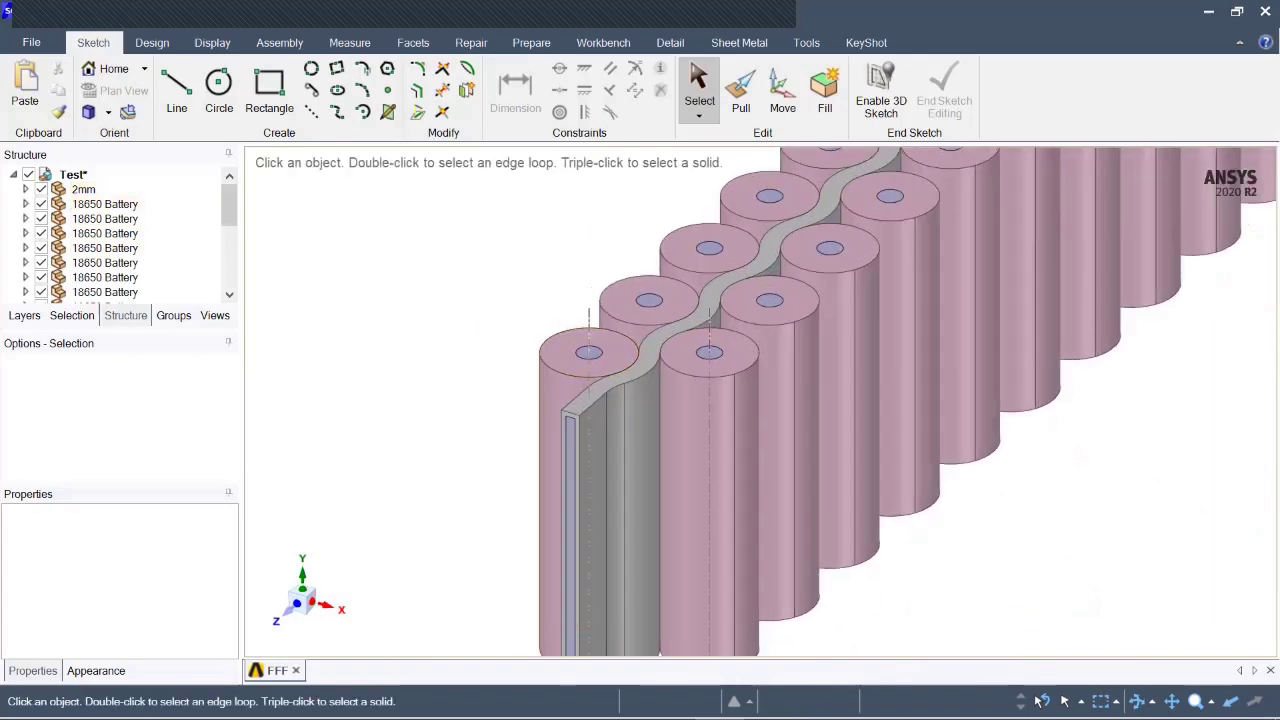
- Find the extra edges in the battery pack geometry and remove all of them
left_click(603, 42)
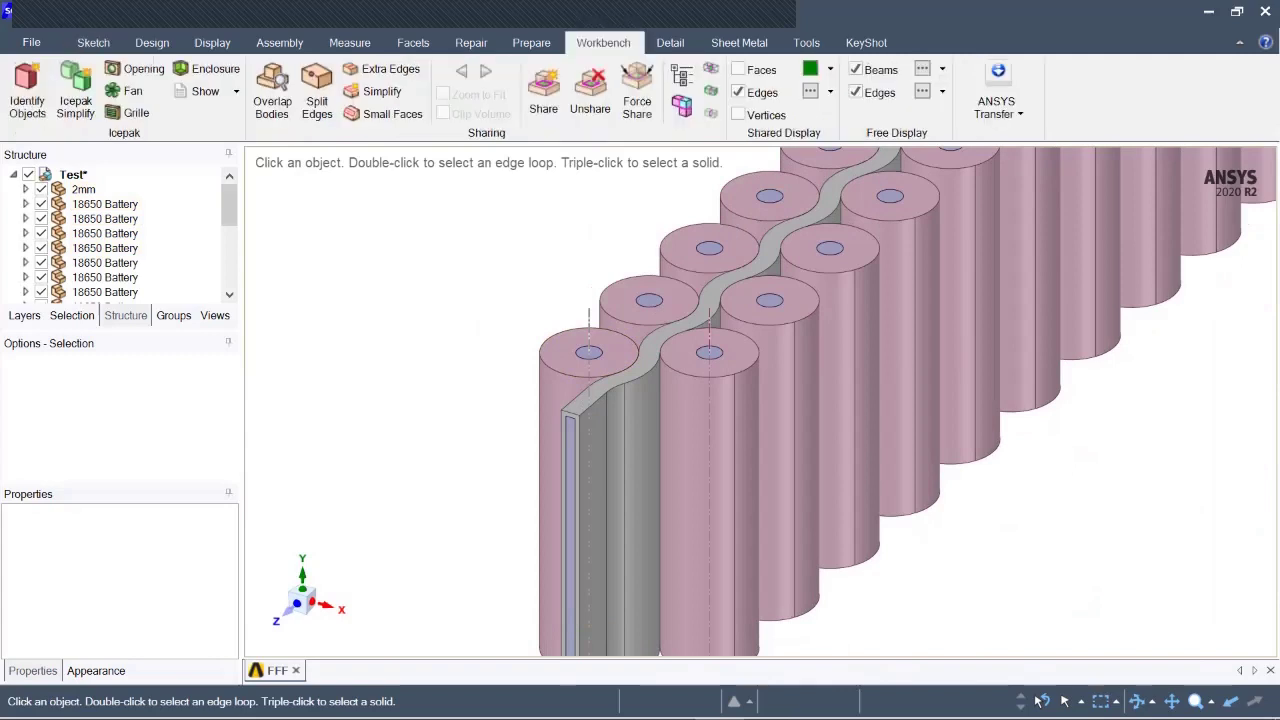
left_click(385, 69)
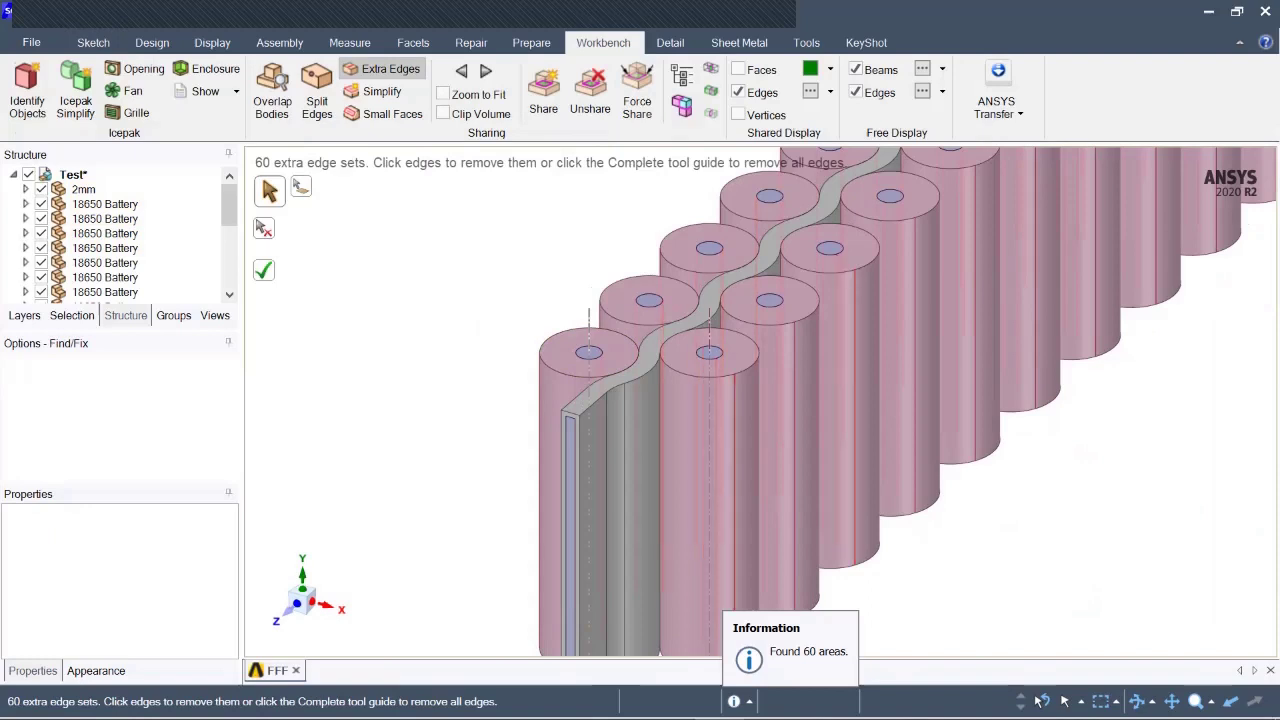
scroll(435, 456, "down", 4)
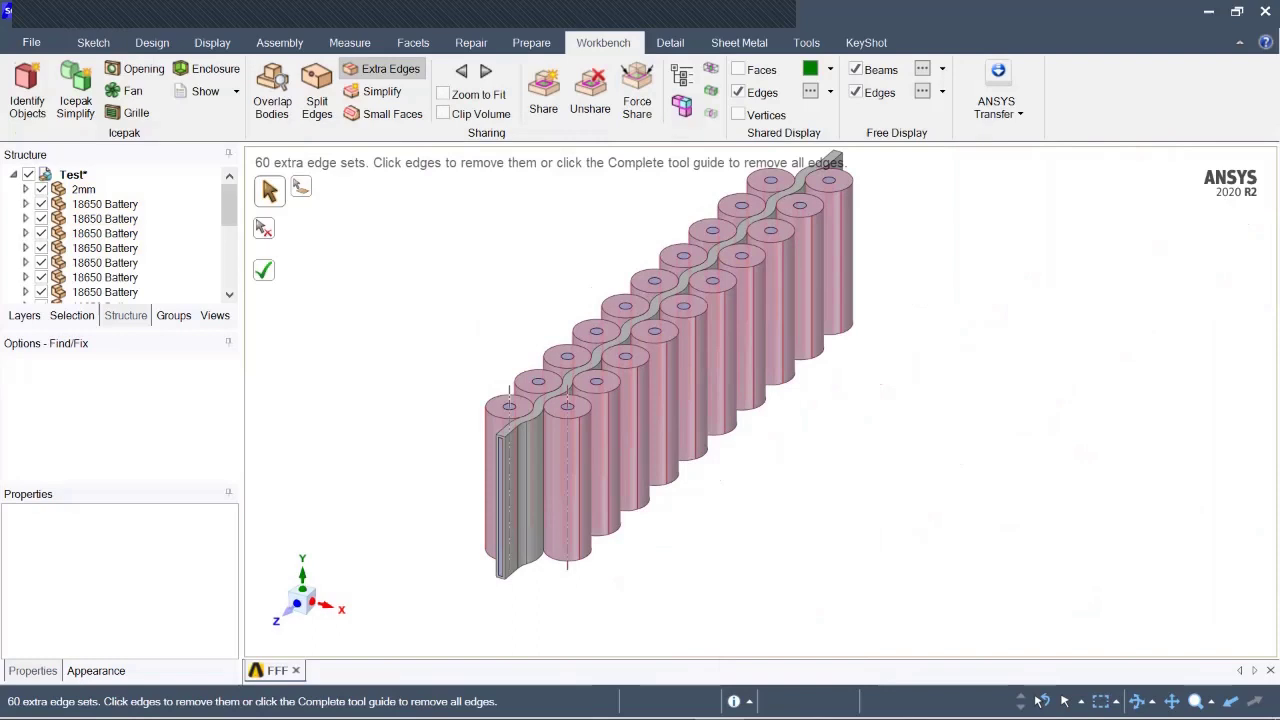
scroll(456, 384, "up", 5)
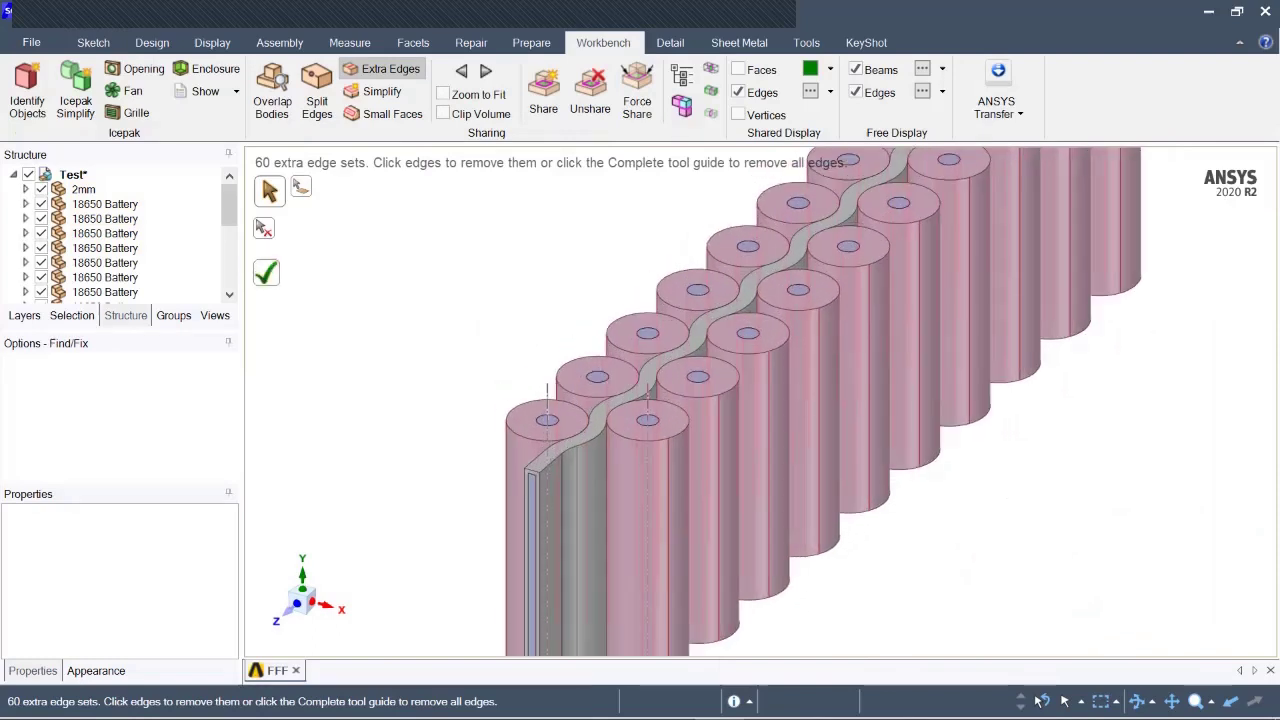
left_click(267, 274)
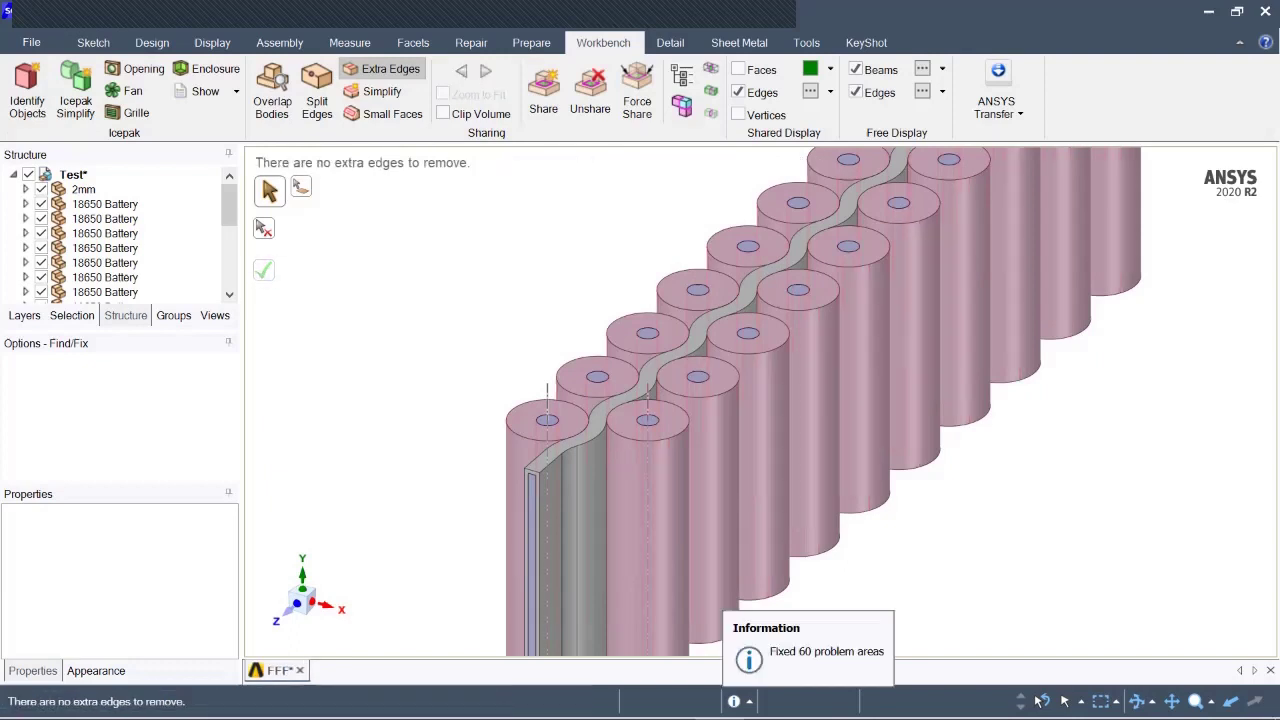
key("Escape")
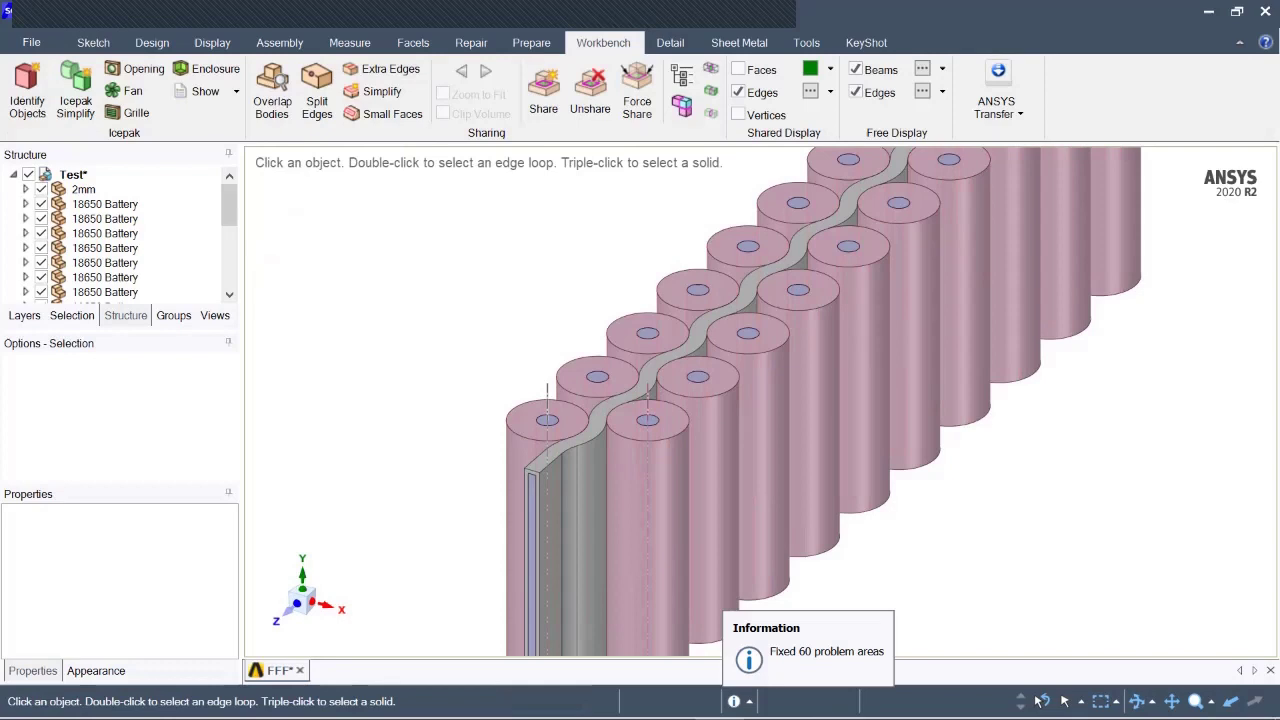
- Hide the Fluid body of the 2mm component to examine the hollow end of the tube, and show it again
left_click(93, 42)
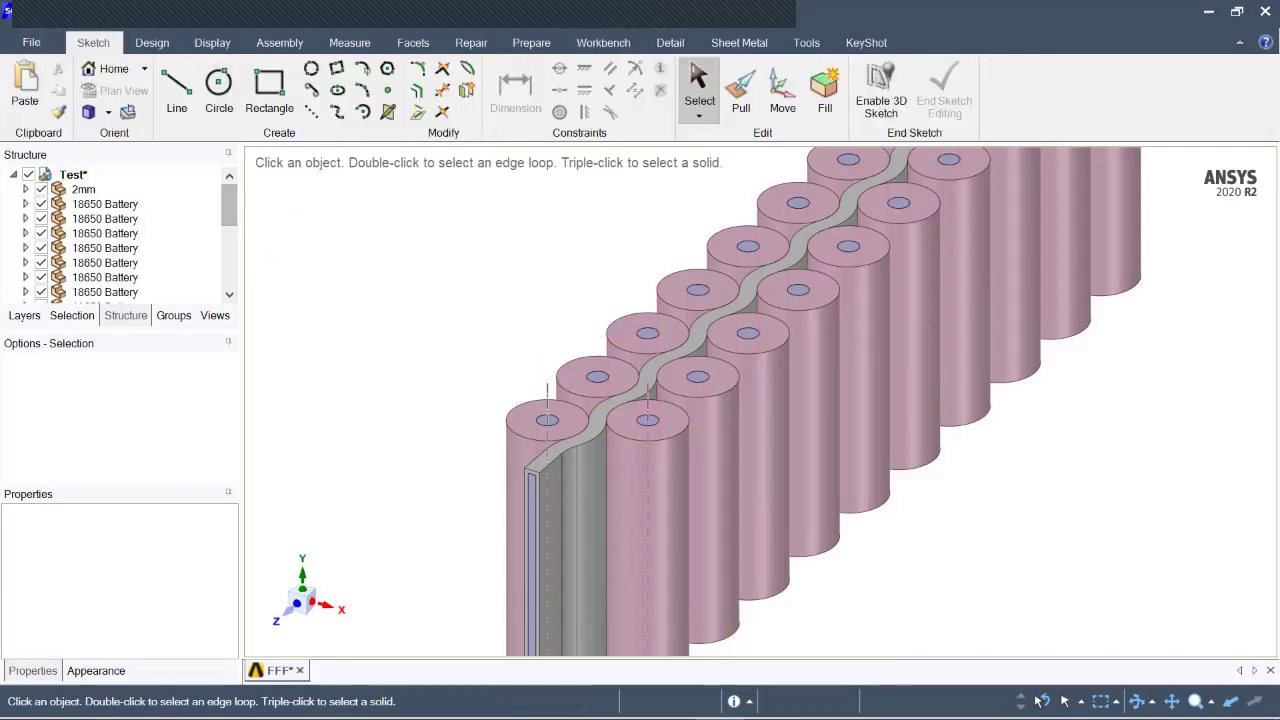
scroll(301, 402, "down", 1)
scroll(487, 505, "up", 6)
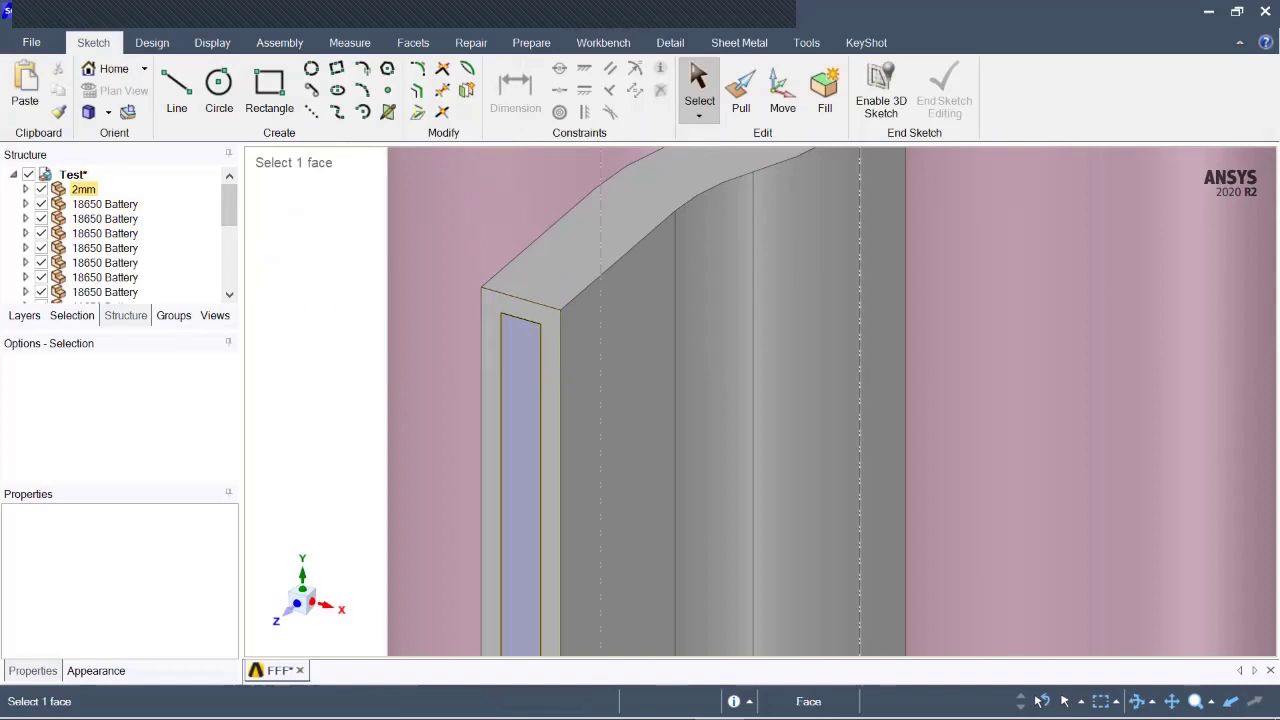
key("Escape")
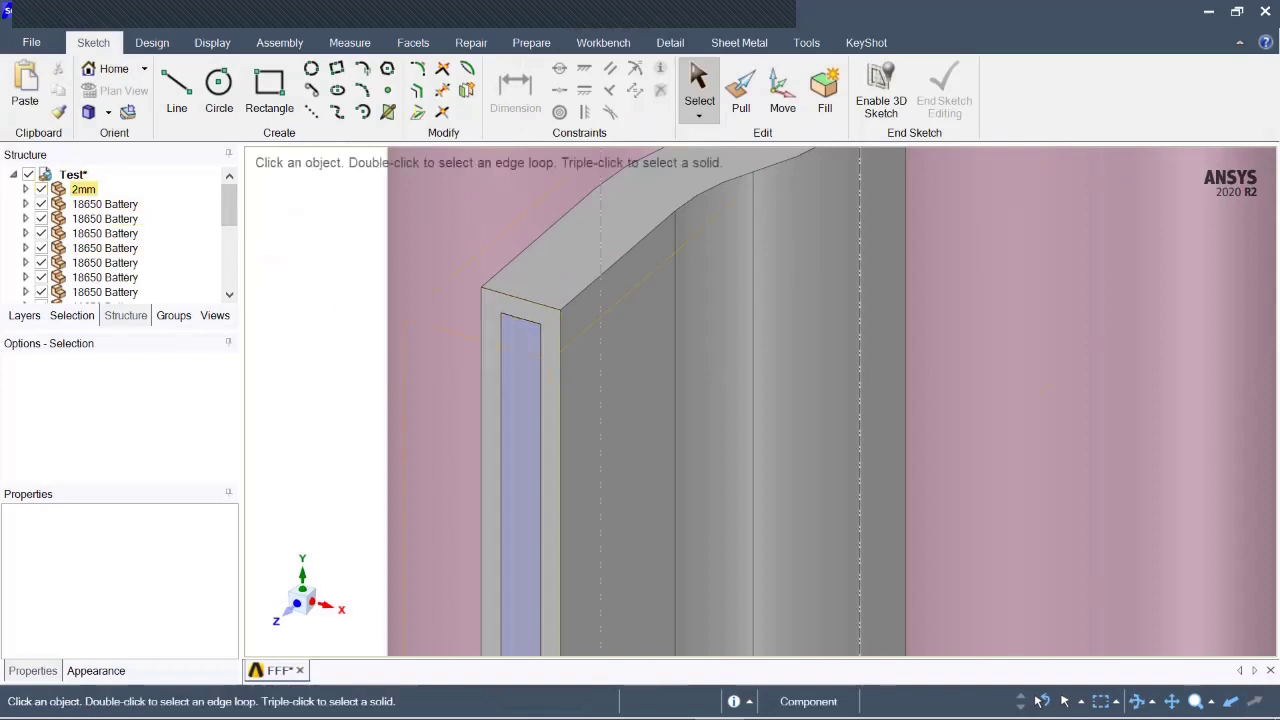
left_click(26, 189)
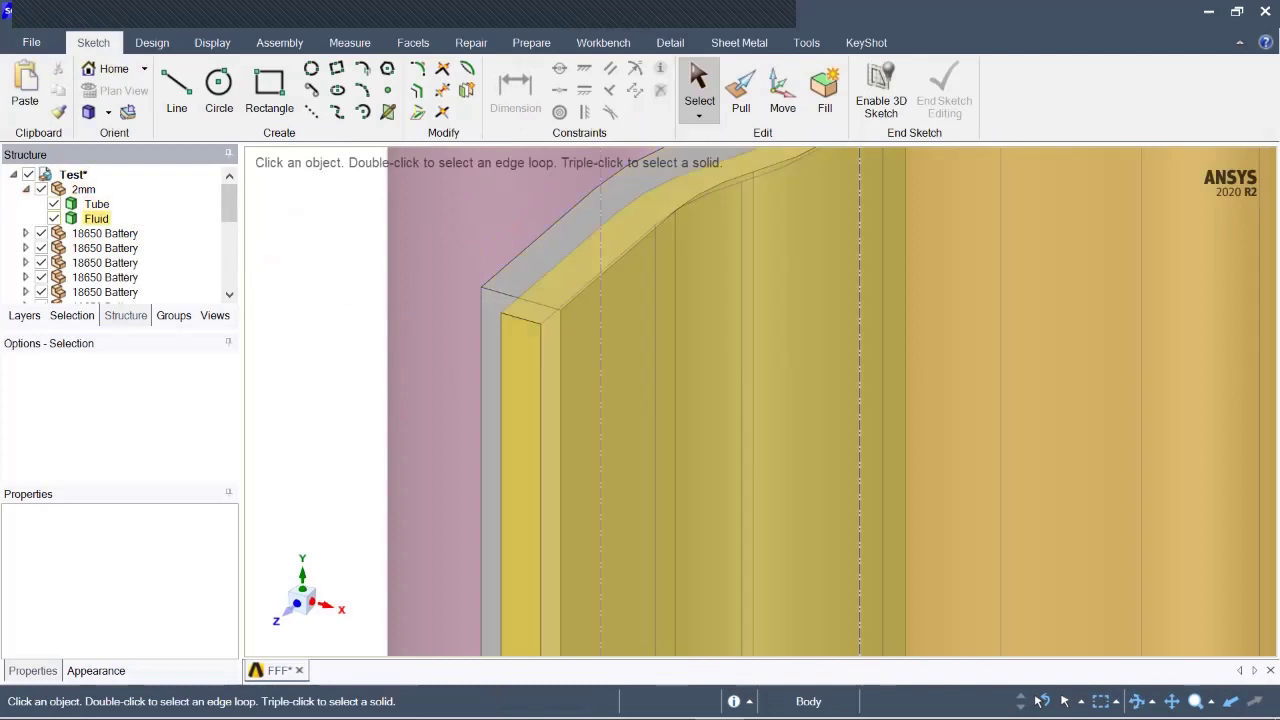
left_click(54, 218)
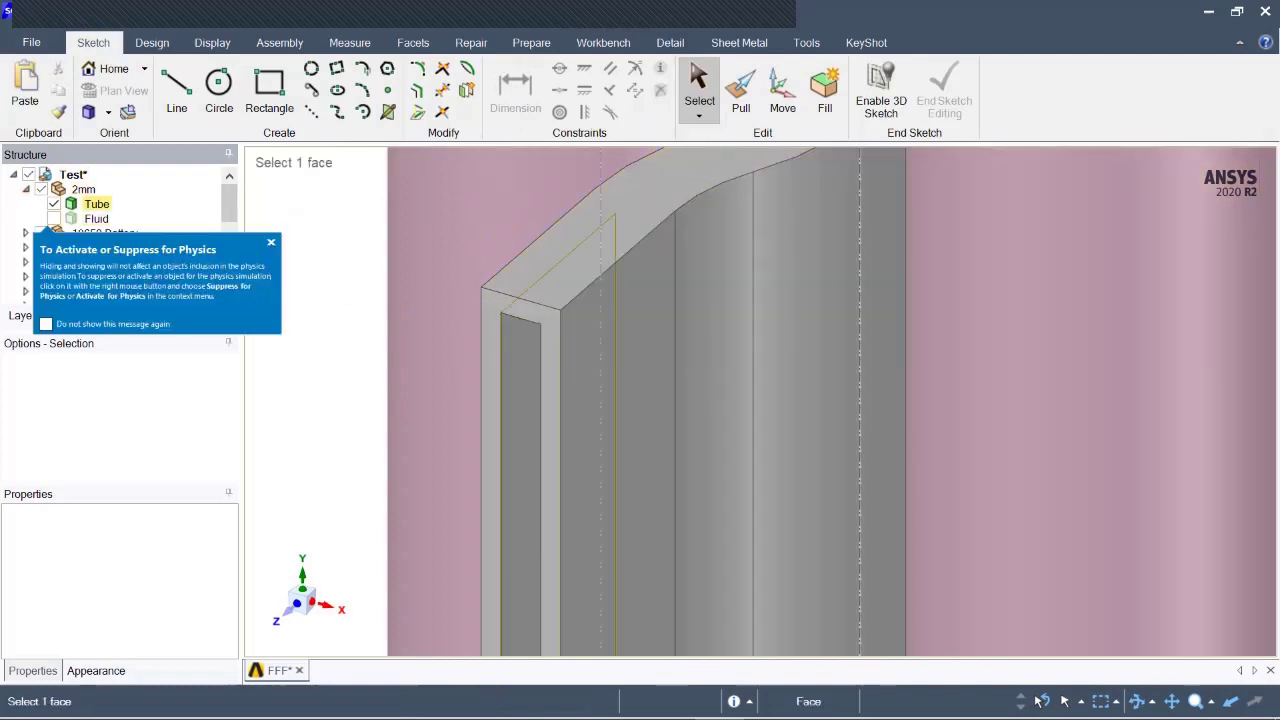
left_click(523, 378)
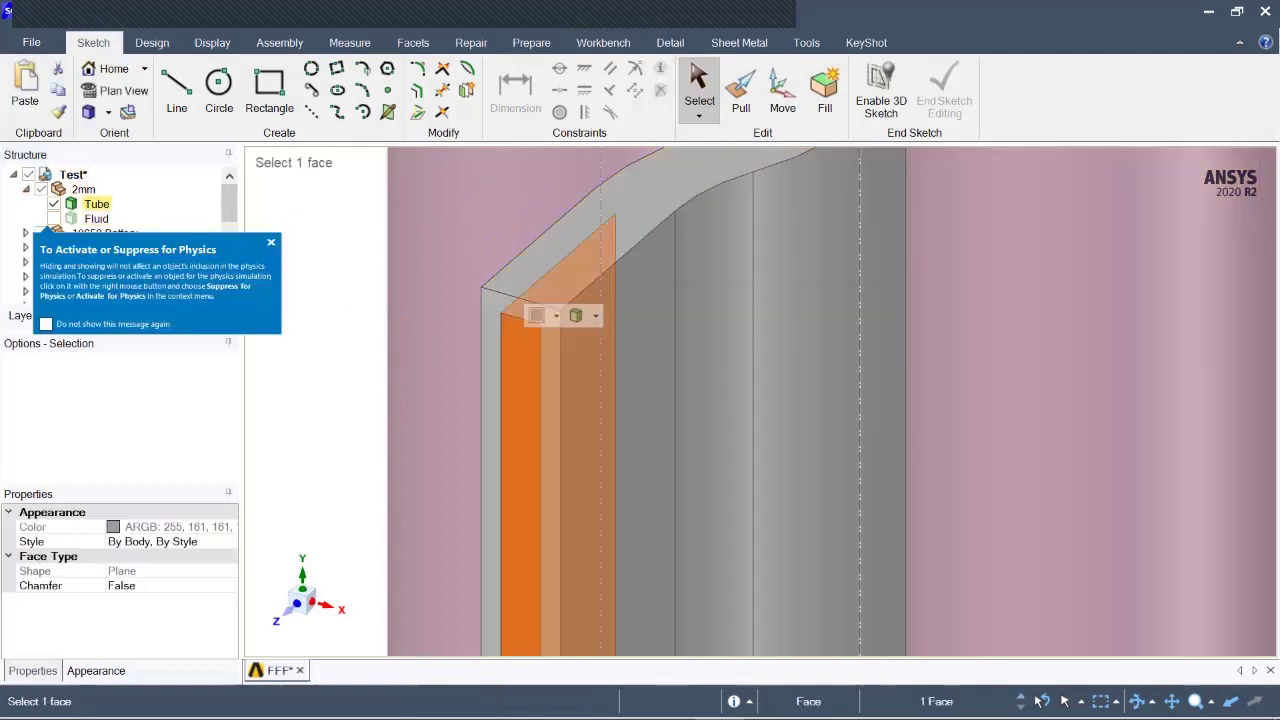
scroll(524, 389, "down", 2)
scroll(524, 389, "down", 2)
key("Escape")
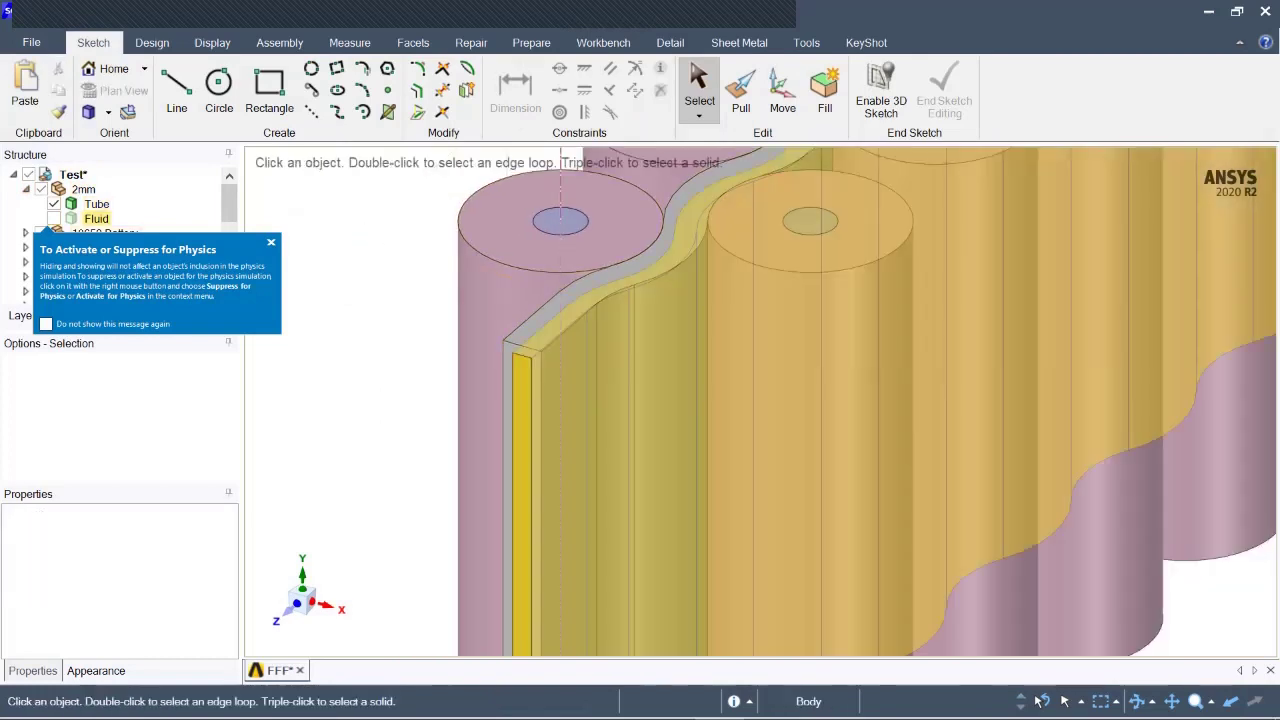
left_click(54, 218)
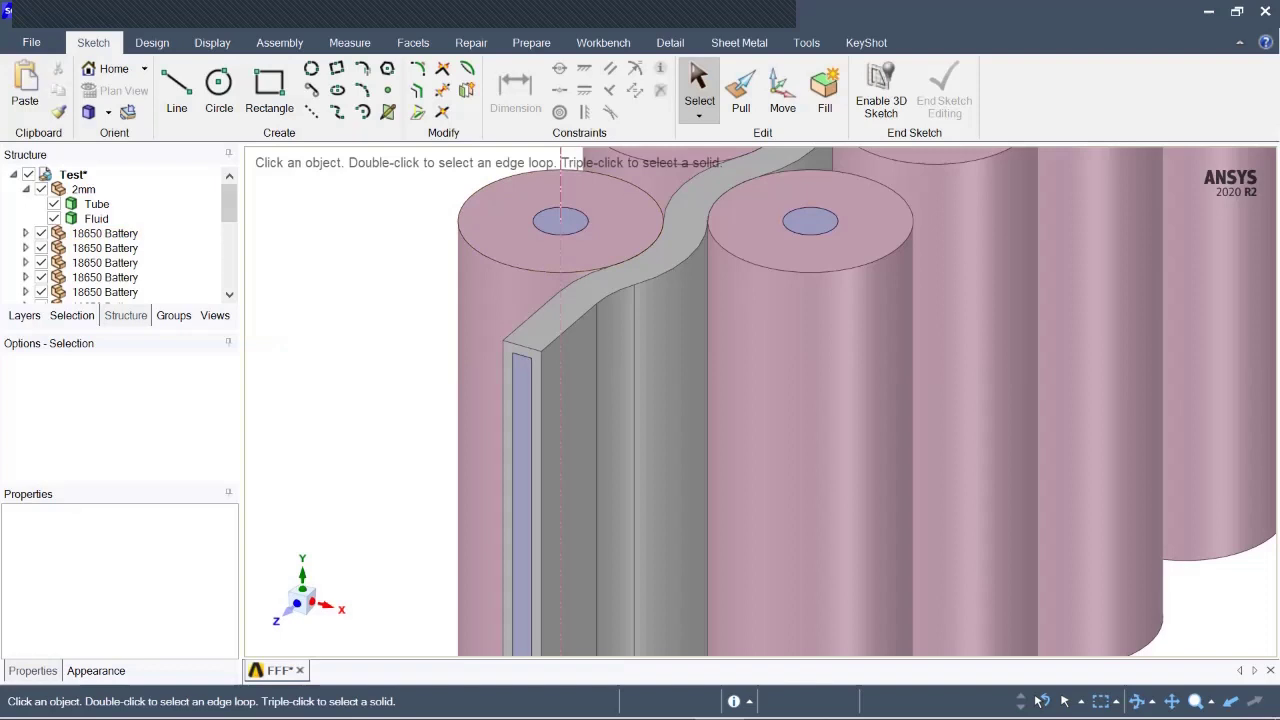
scroll(937, 365, "down", 2)
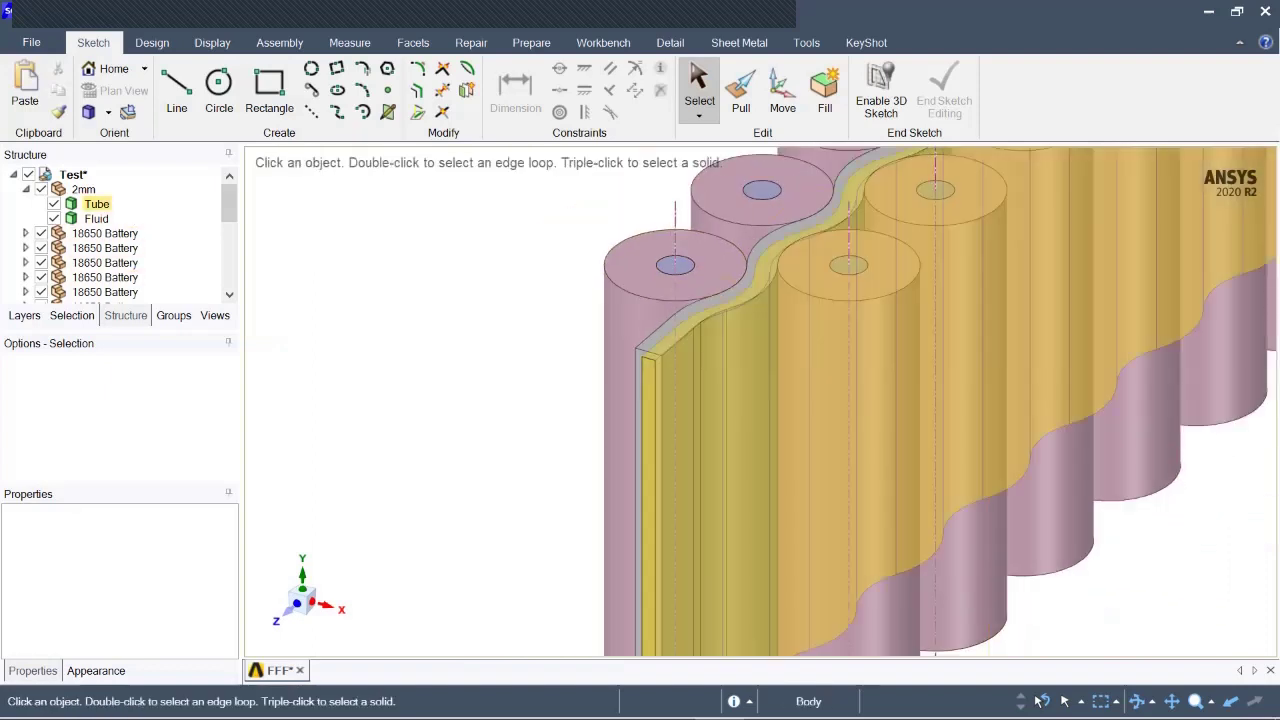
left_click(25, 189)
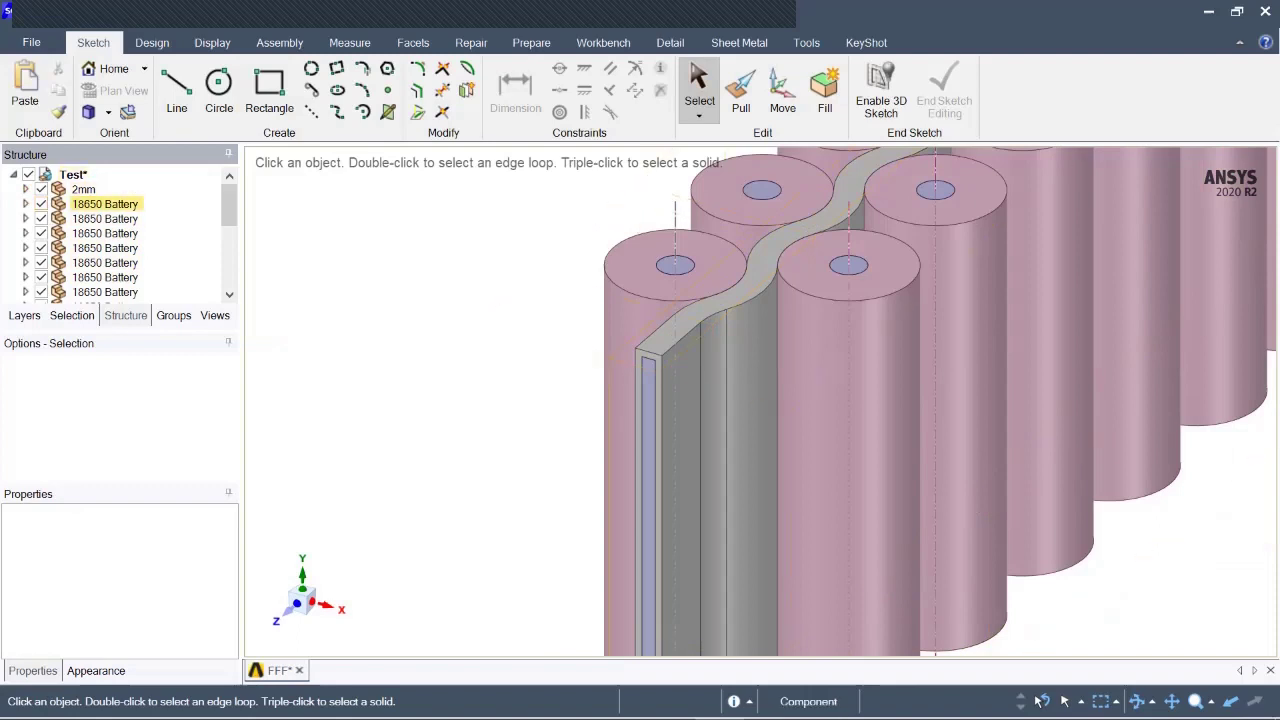
left_click(73, 174)
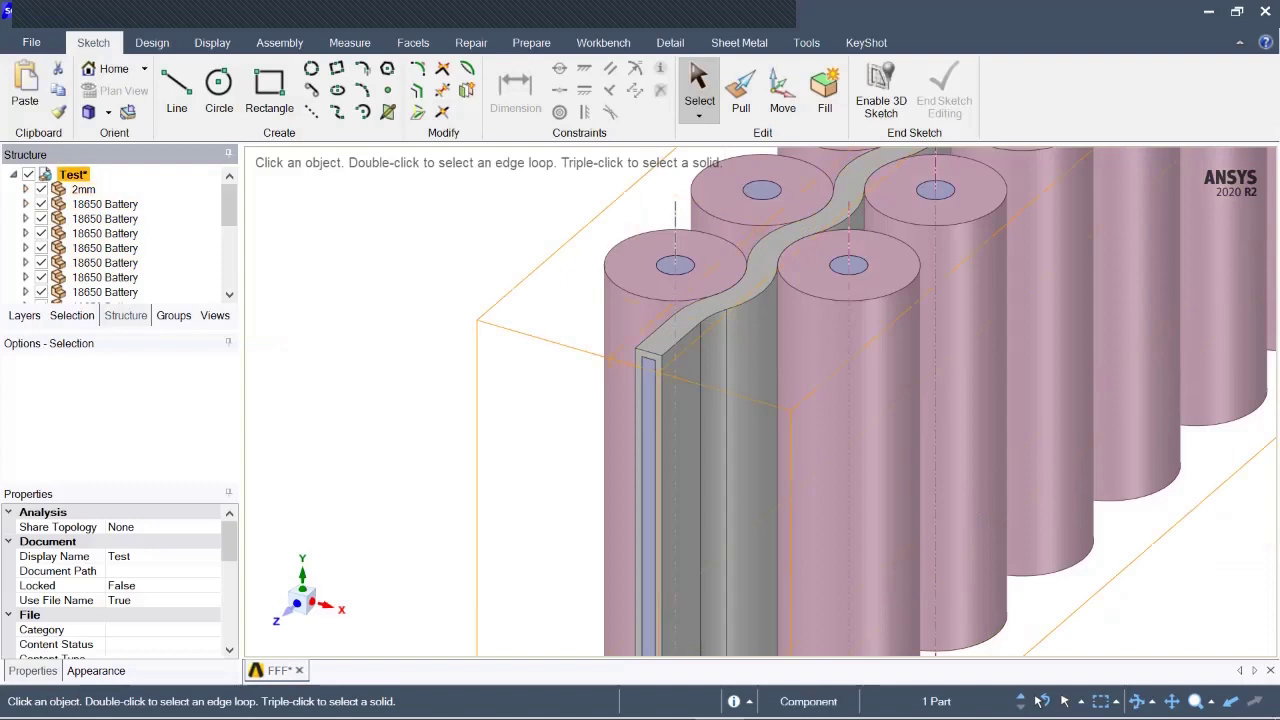
left_click(83, 189)
left_click(105, 204)
left_click(105, 233)
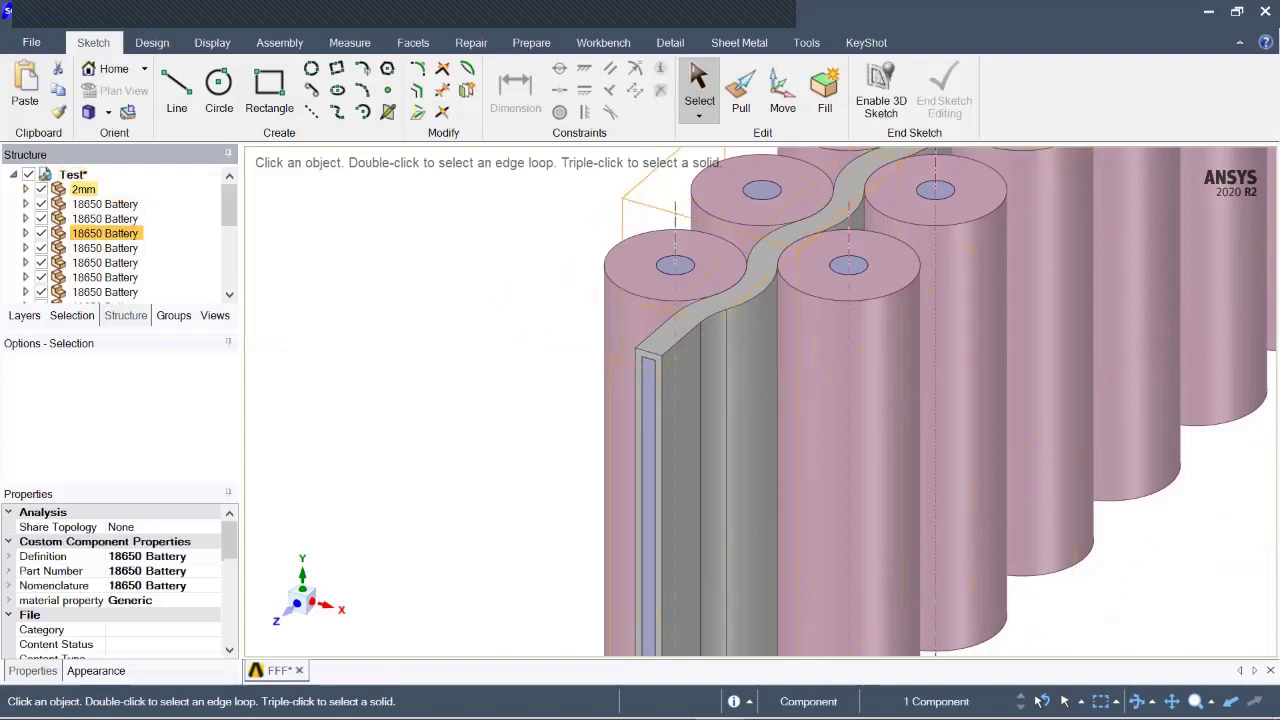
left_click(26, 189)
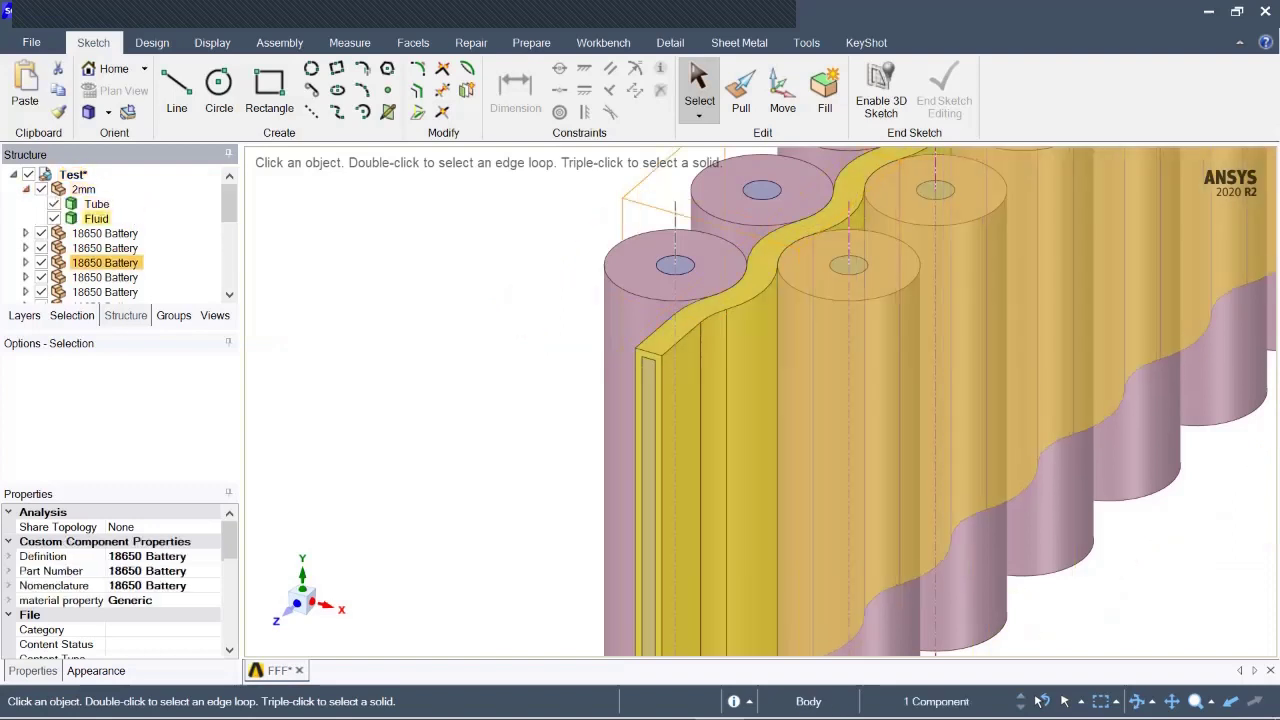
left_click(26, 189)
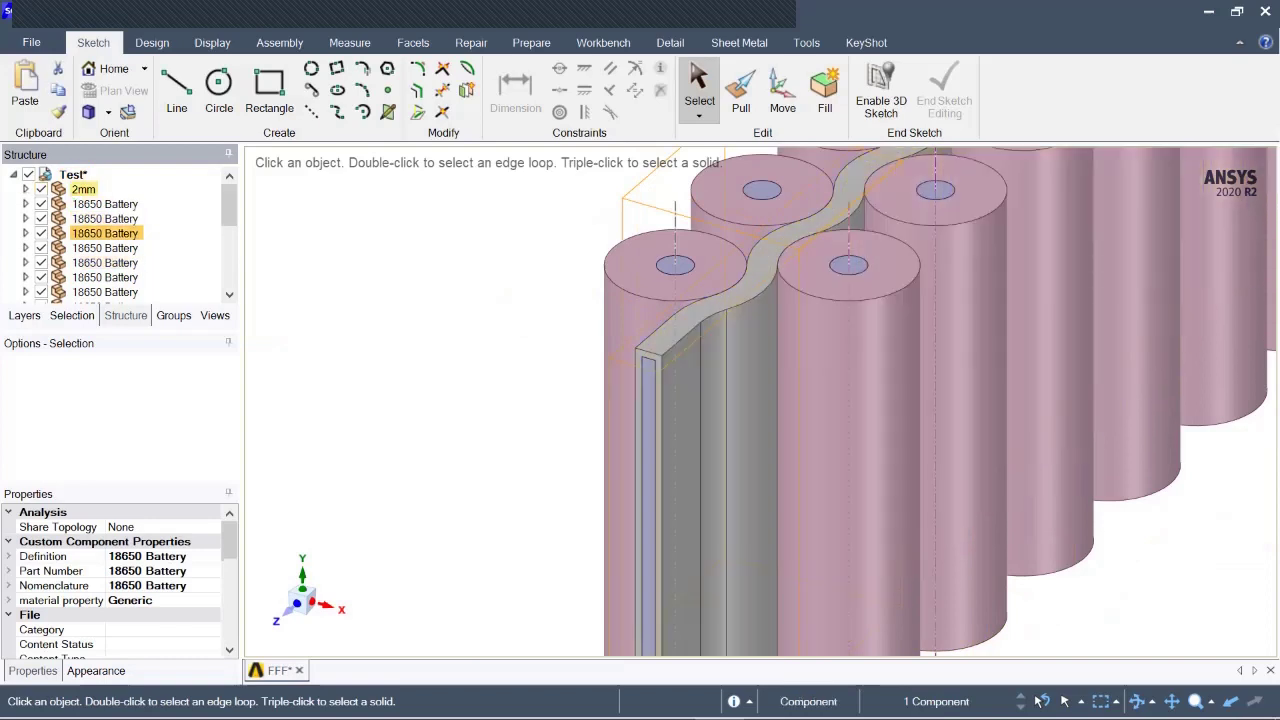
left_click(83, 189)
key("Escape")
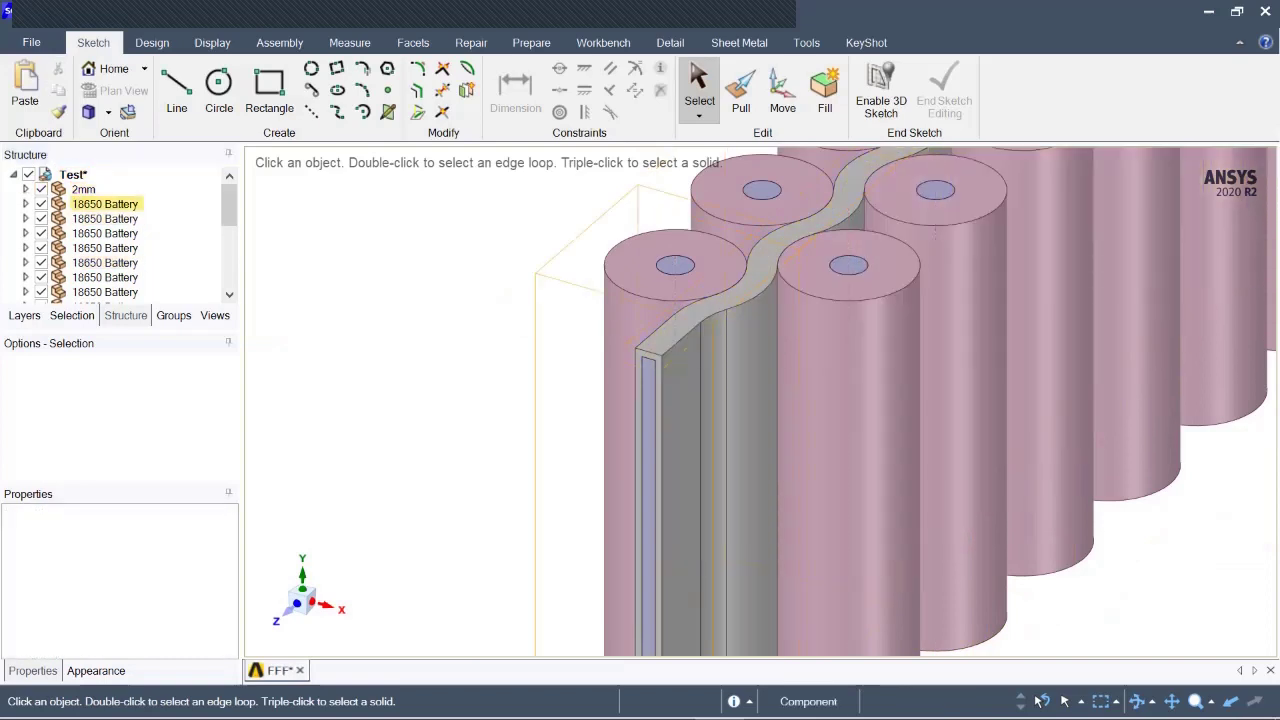
left_click(26, 189)
key("ctrl+a")
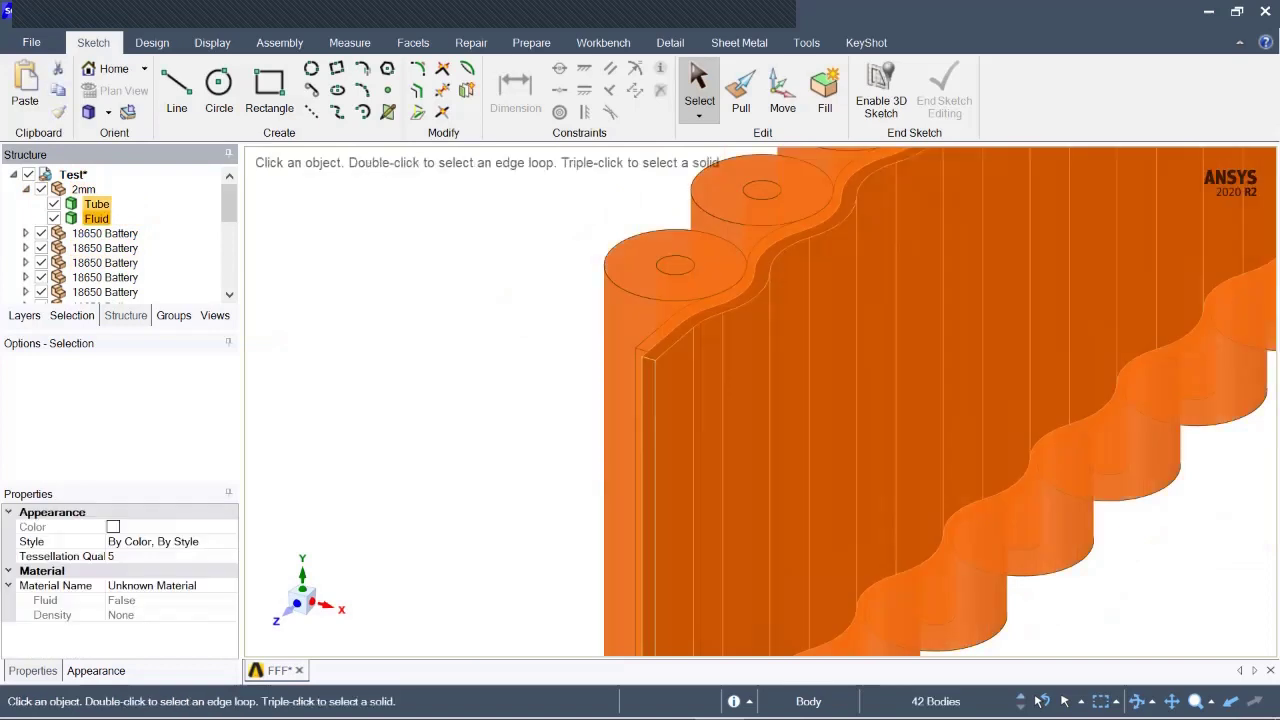
left_click(96, 218)
left_click(84, 189)
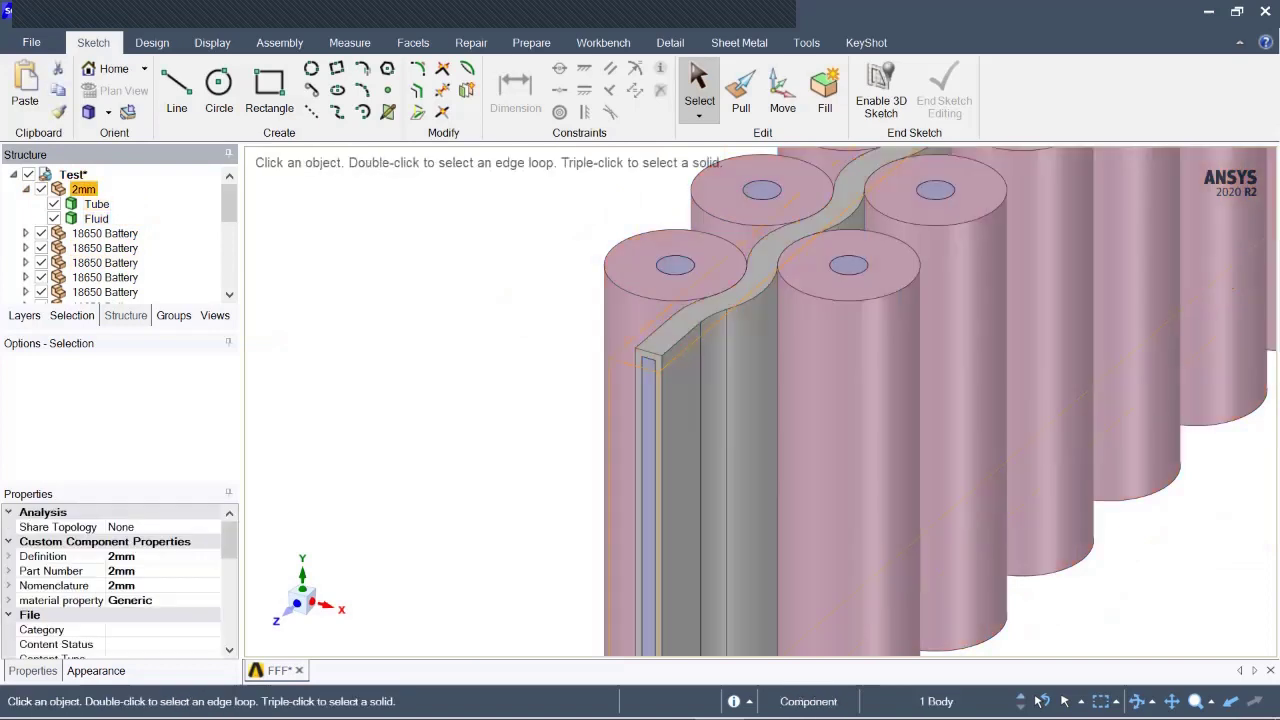
key("ctrl+a")
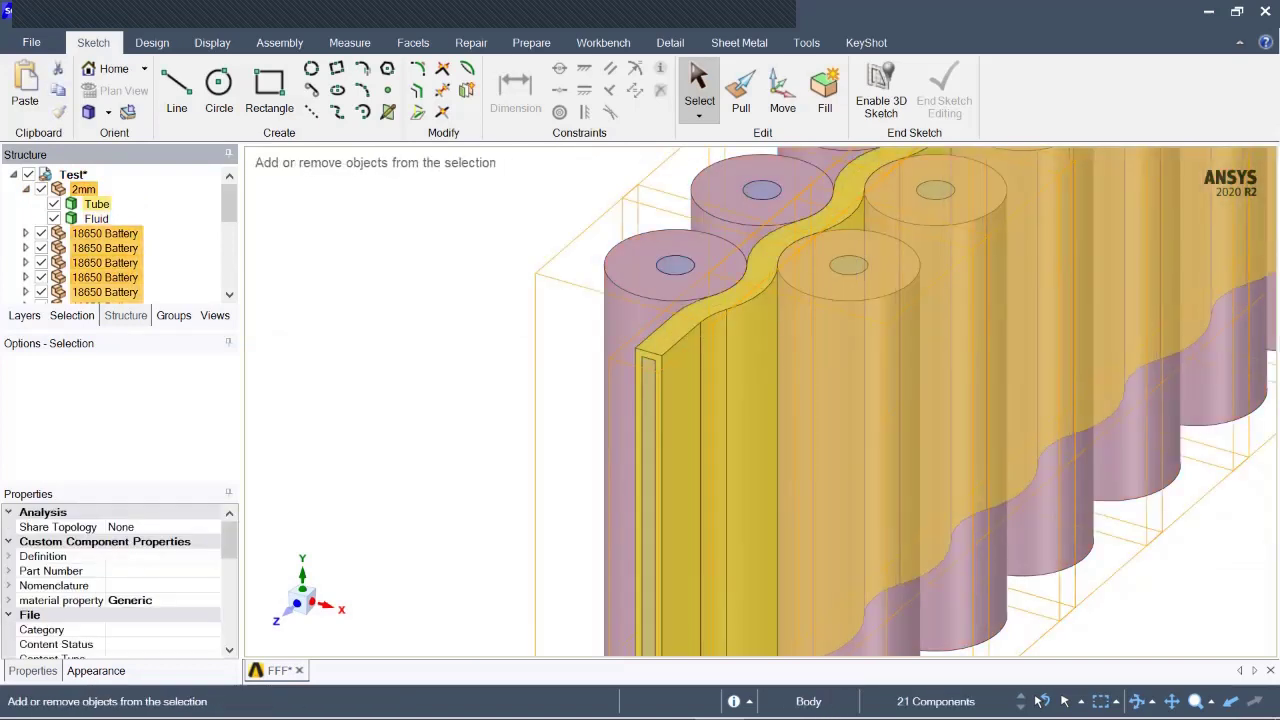
left_click(96, 203, "ctrl")
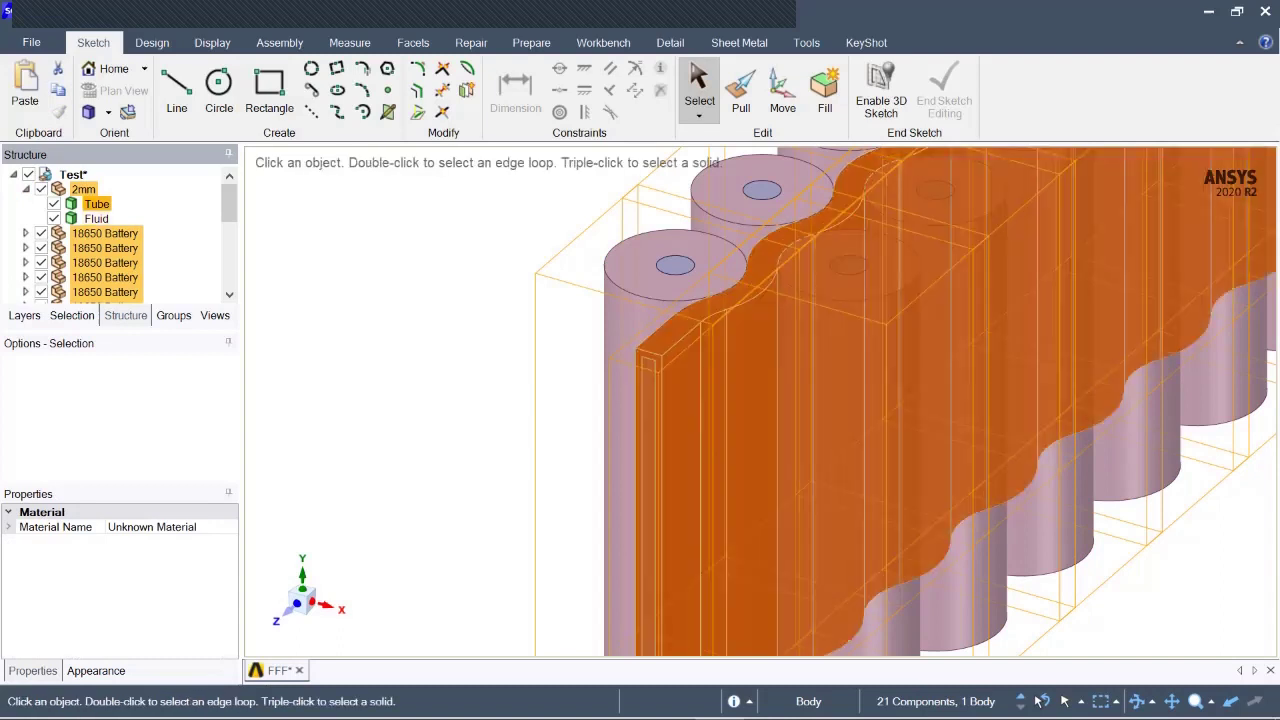
right_click(122, 205)
left_click(200, 259)
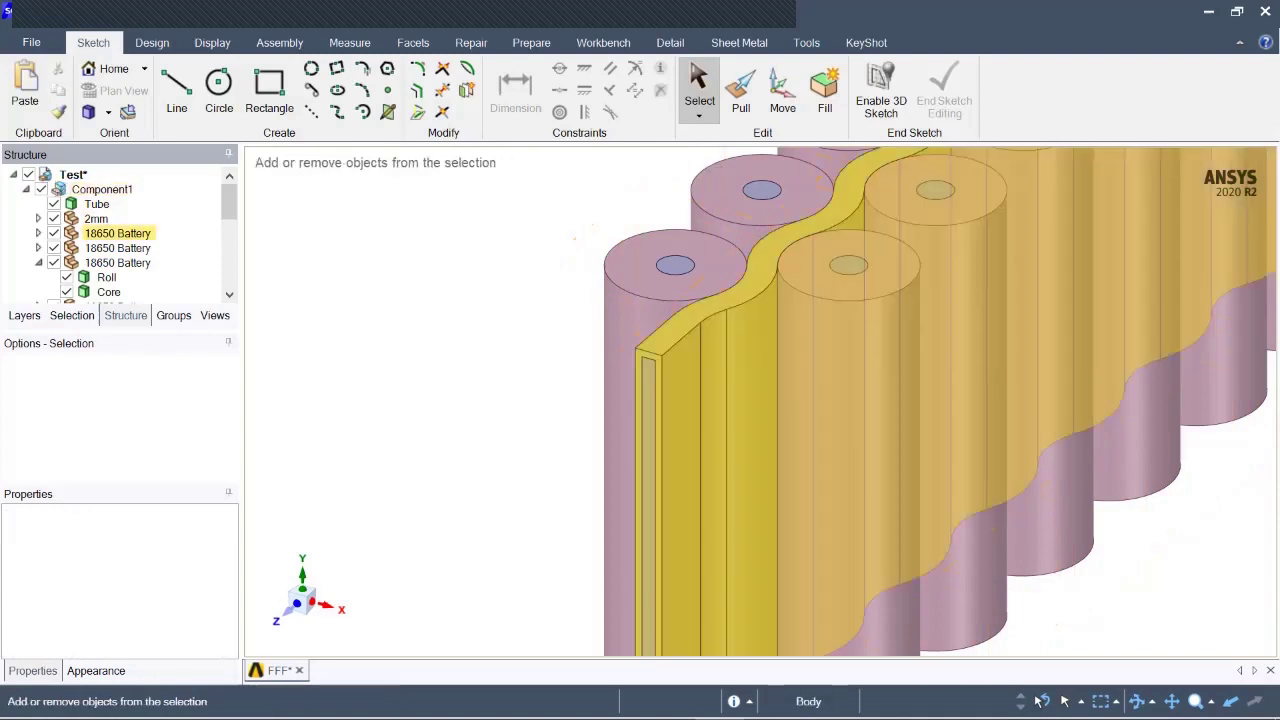
key("ctrl+z")
key("Escape")
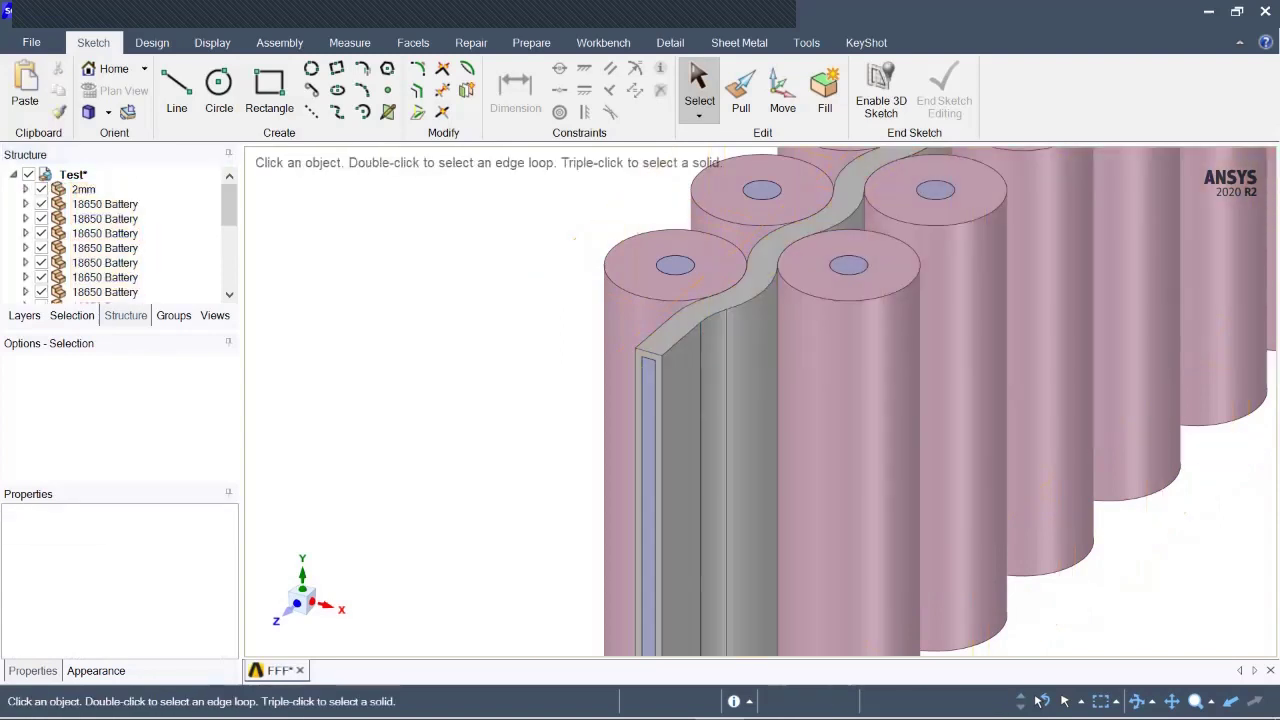
- Move every body except Fluid, including the Tube and all battery bodies, into a new component named Solid
key("ctrl+a")
left_click(26, 189)
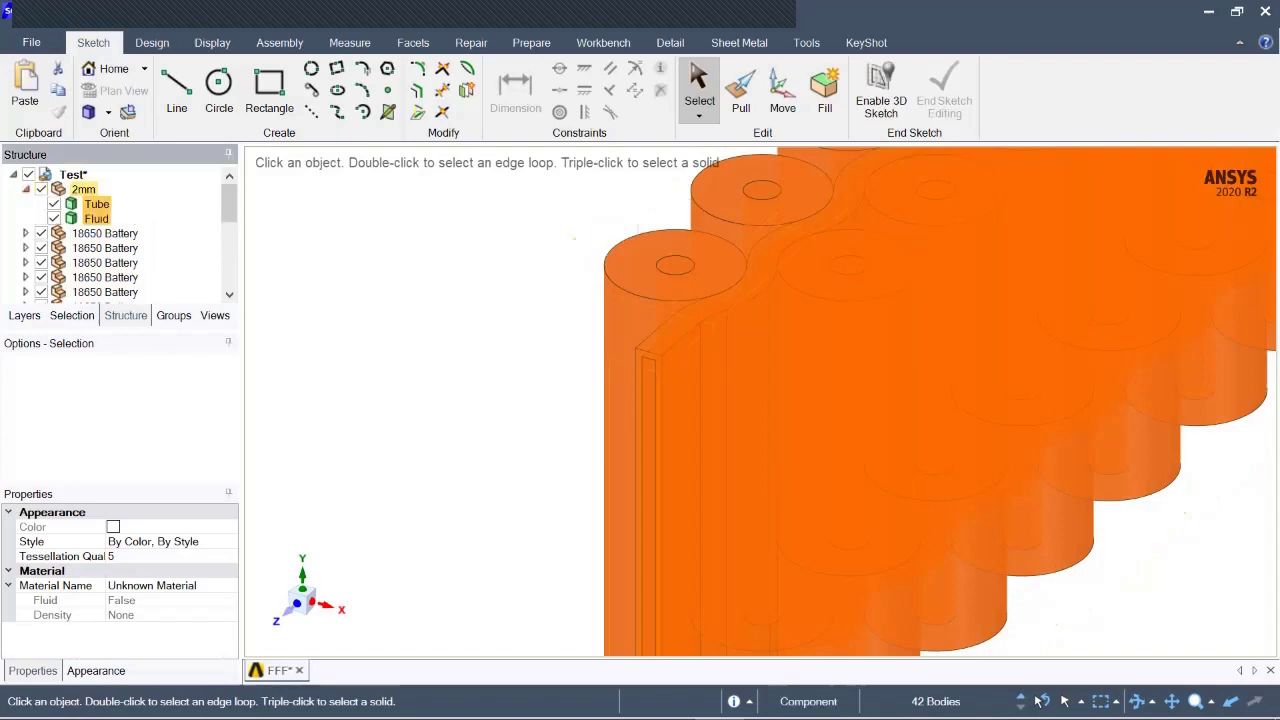
left_click(97, 204, "ctrl")
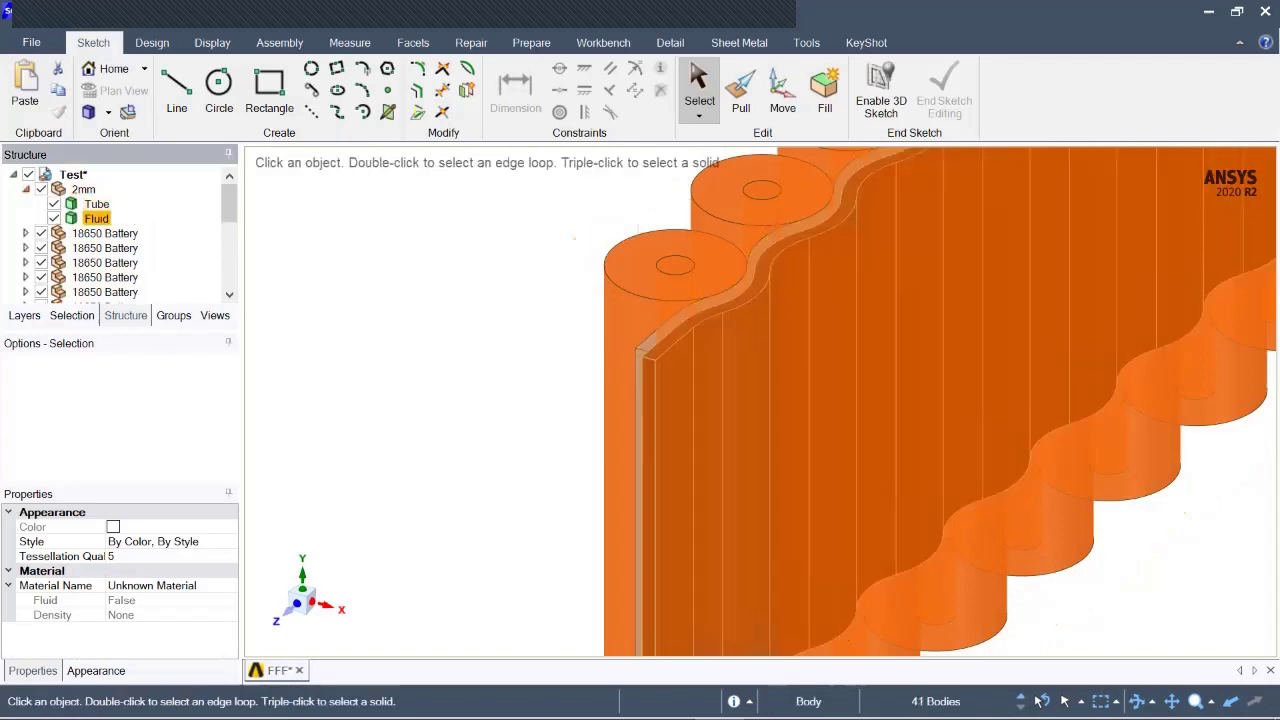
left_click(97, 204, "ctrl")
left_click(96, 218, "ctrl")
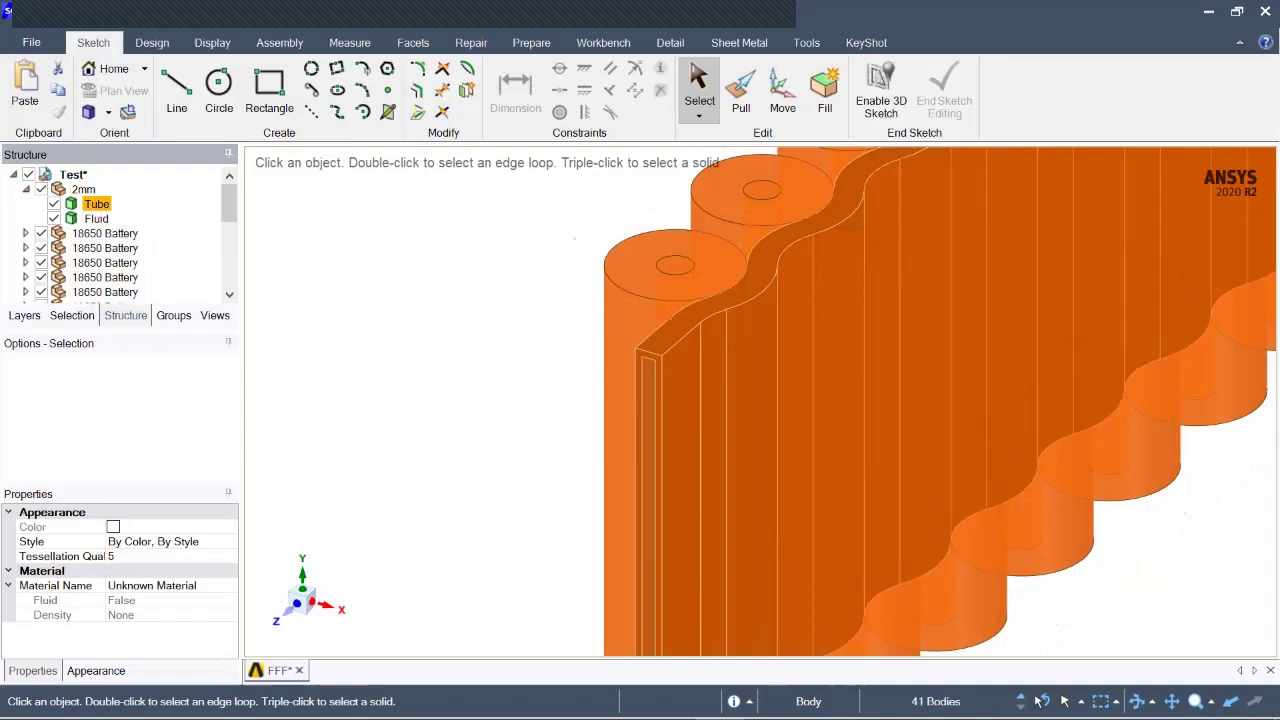
right_click(114, 205)
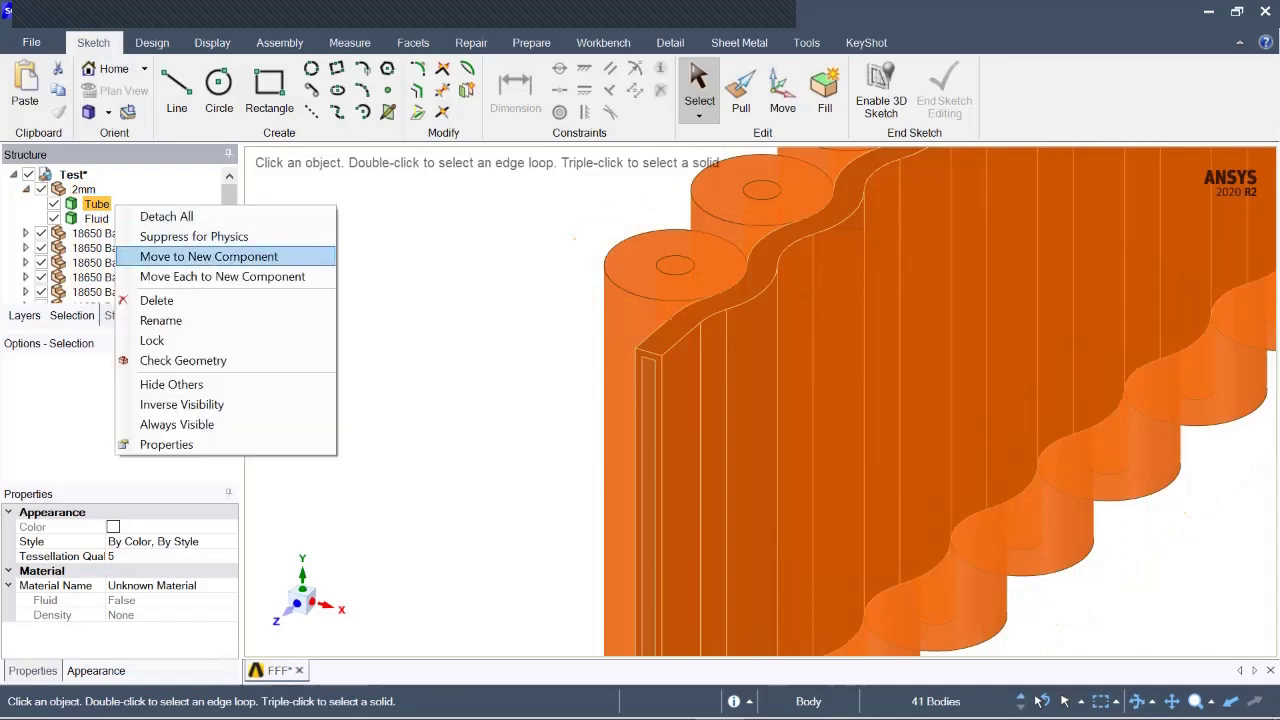
left_click(209, 256)
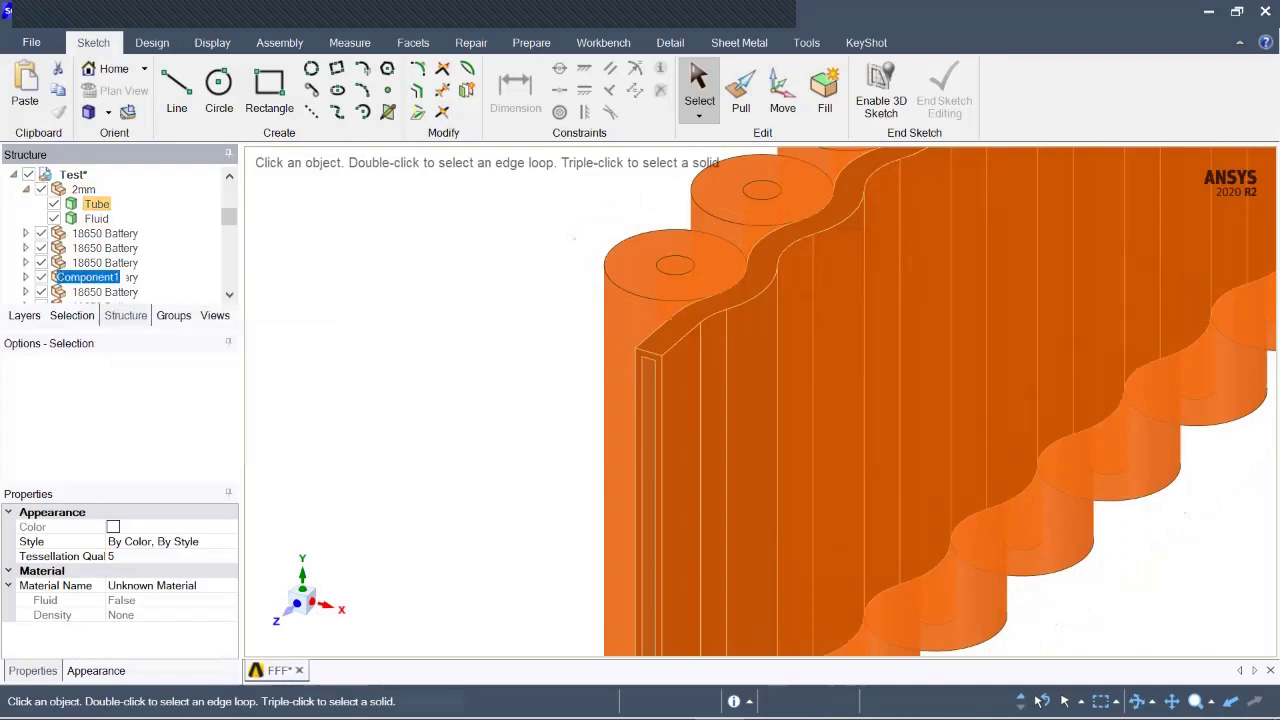
type("Solid")
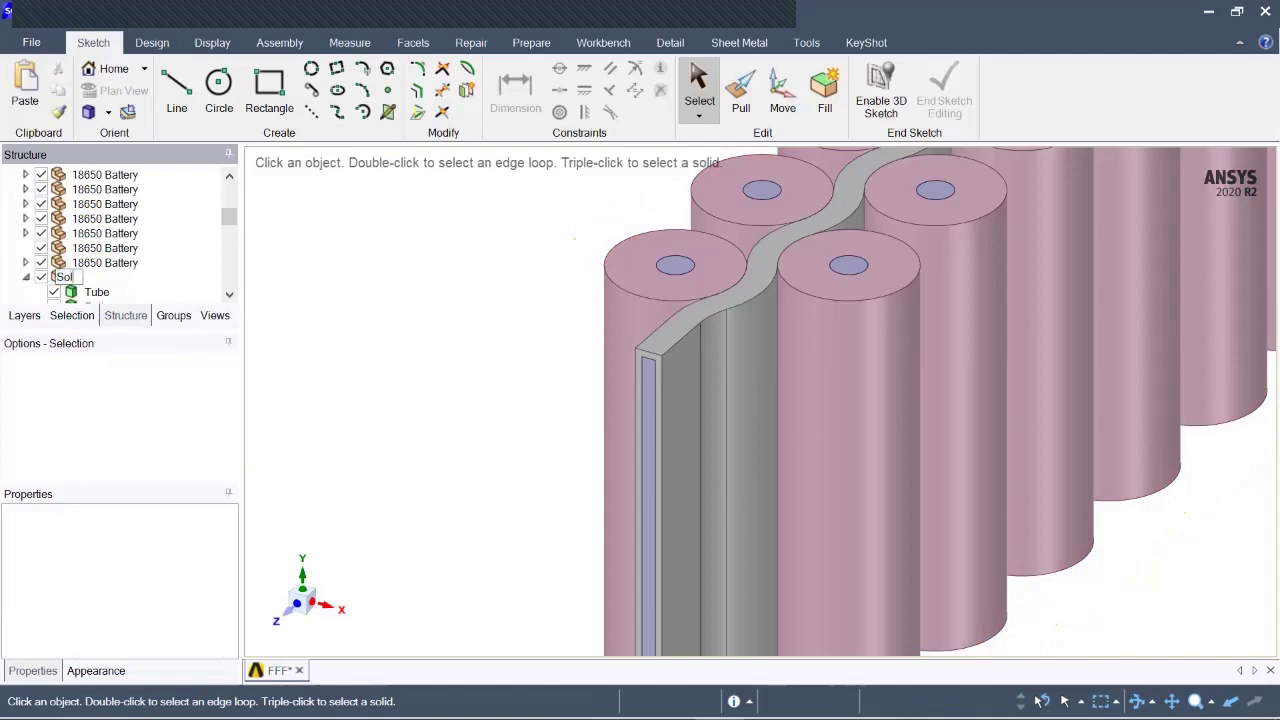
key("Return")
- Delete all the emptied 18650 Battery components from the structure tree
left_click(105, 263)
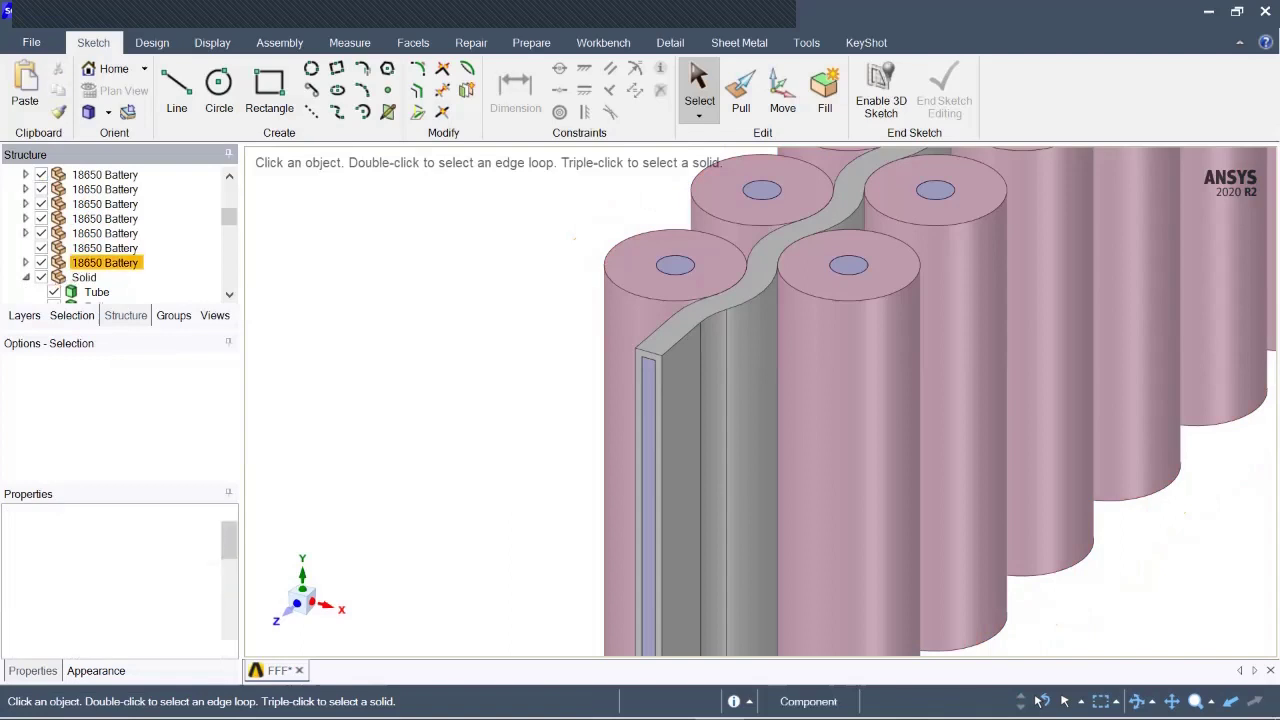
scroll(105, 261, "up", 5)
left_click(105, 219, "shift")
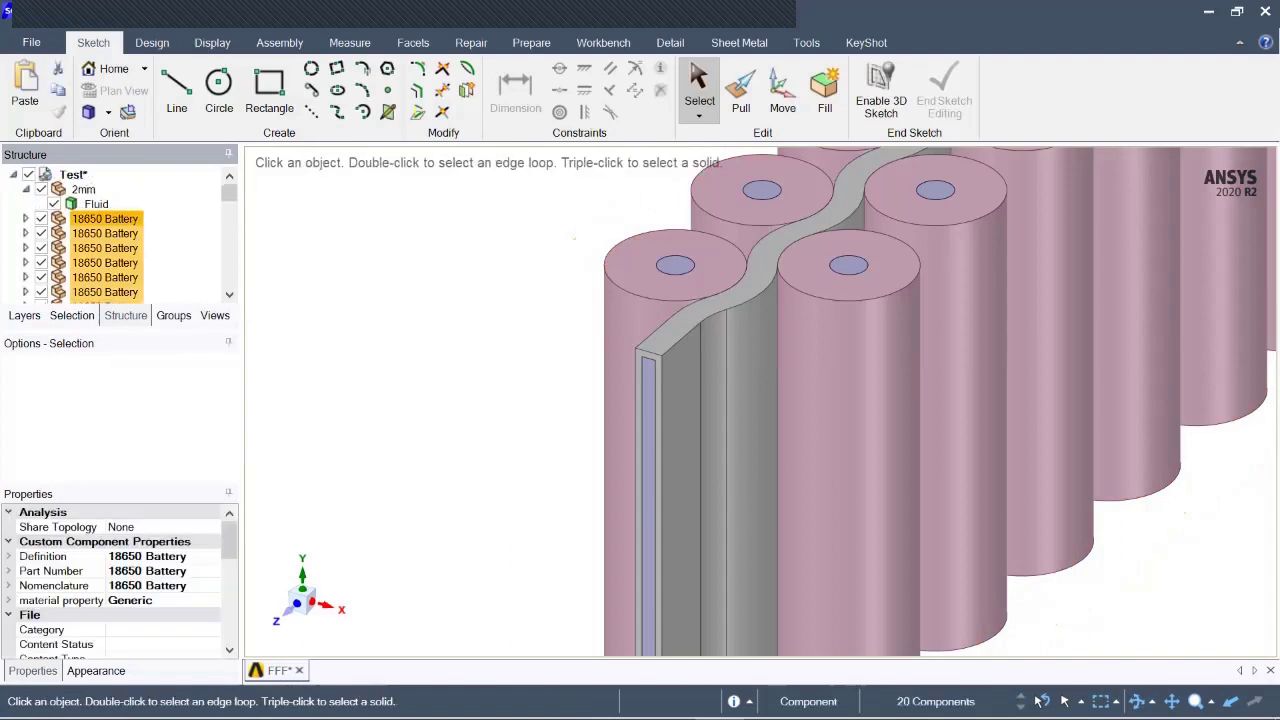
key("Delete")
- Move the Fluid body directly under the Test root part and delete the emptied 2mm component
left_click(98, 204)
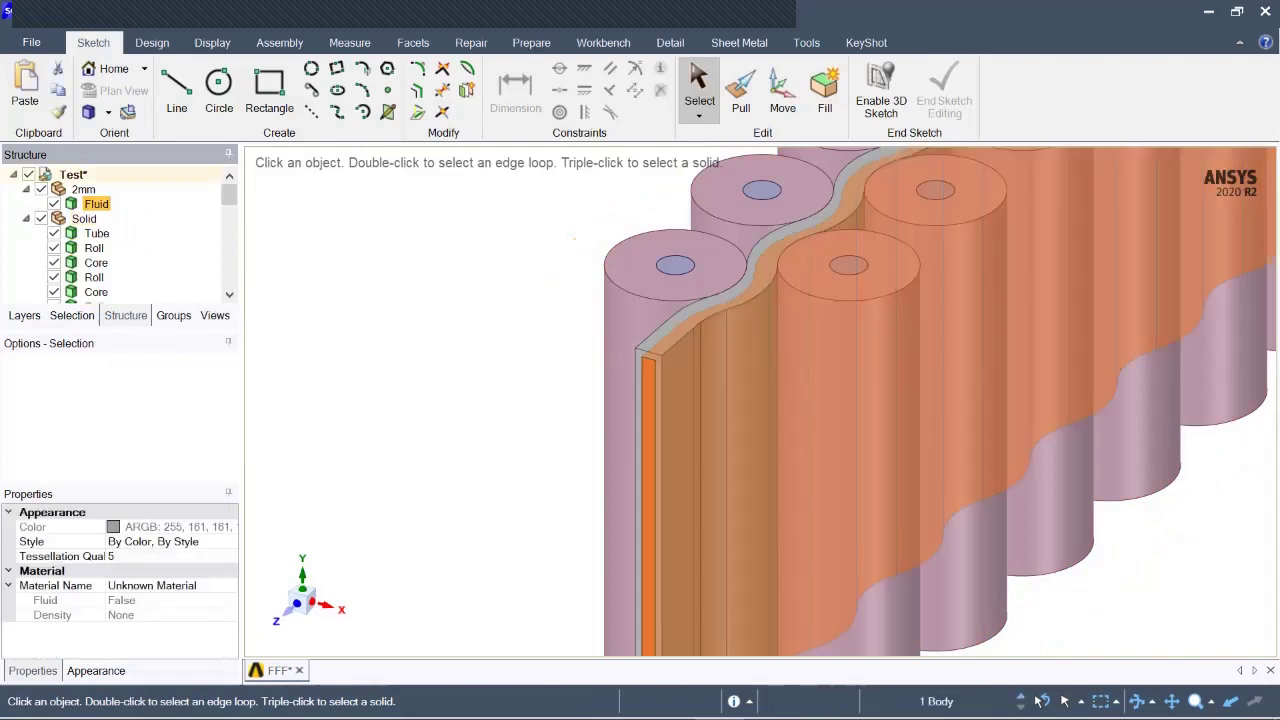
left_click_drag(96, 204, 73, 174)
left_click(84, 204)
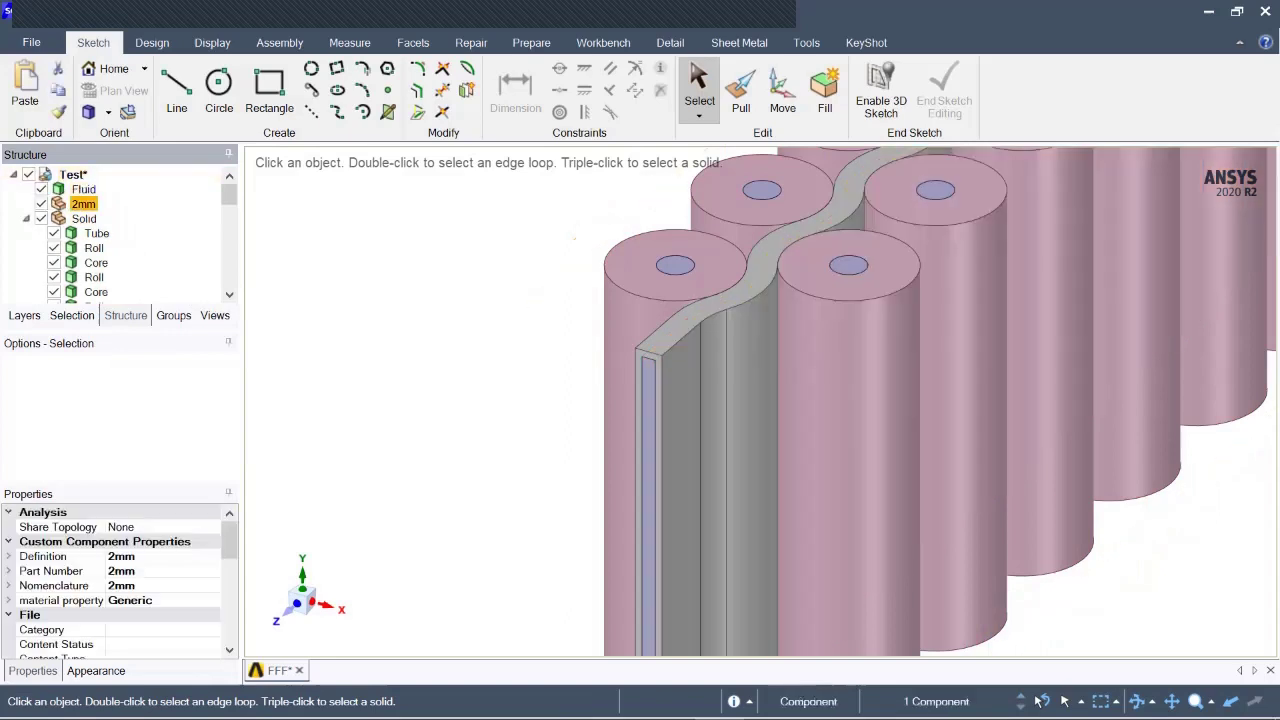
right_click(80, 204)
left_click(114, 380)
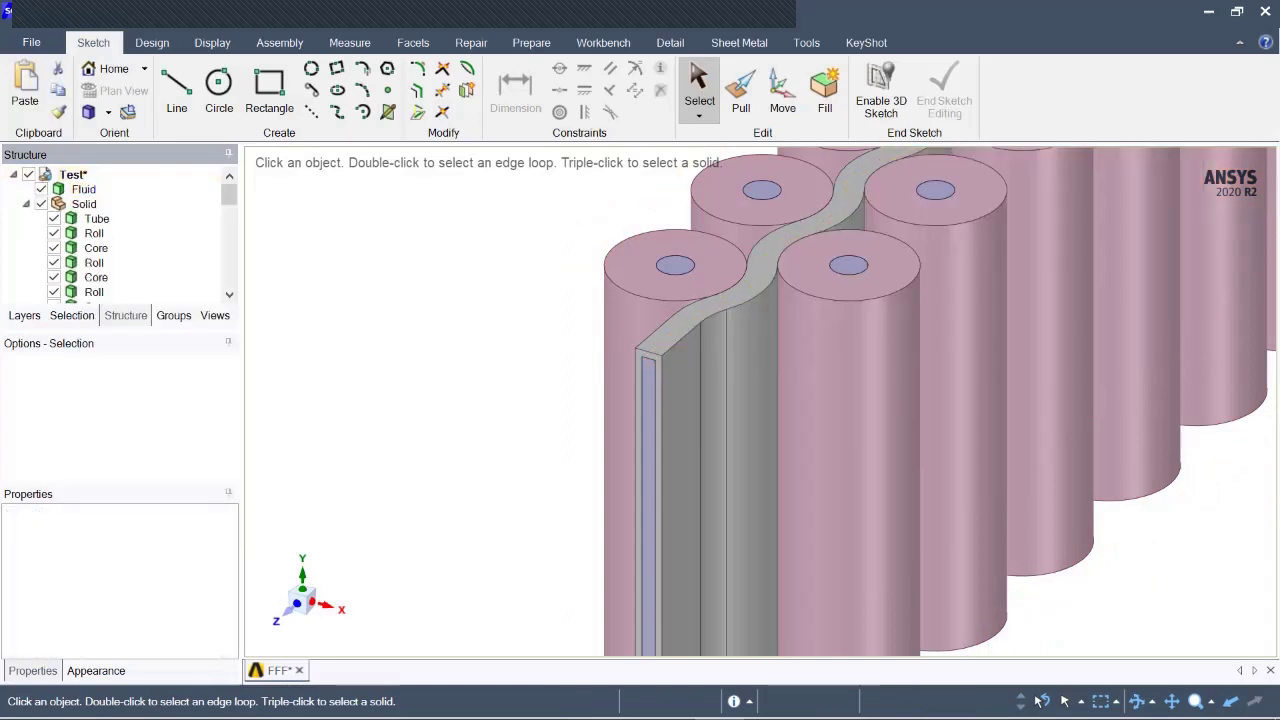
- Set Share Topology of the Solid component to Share
left_click(83, 204)
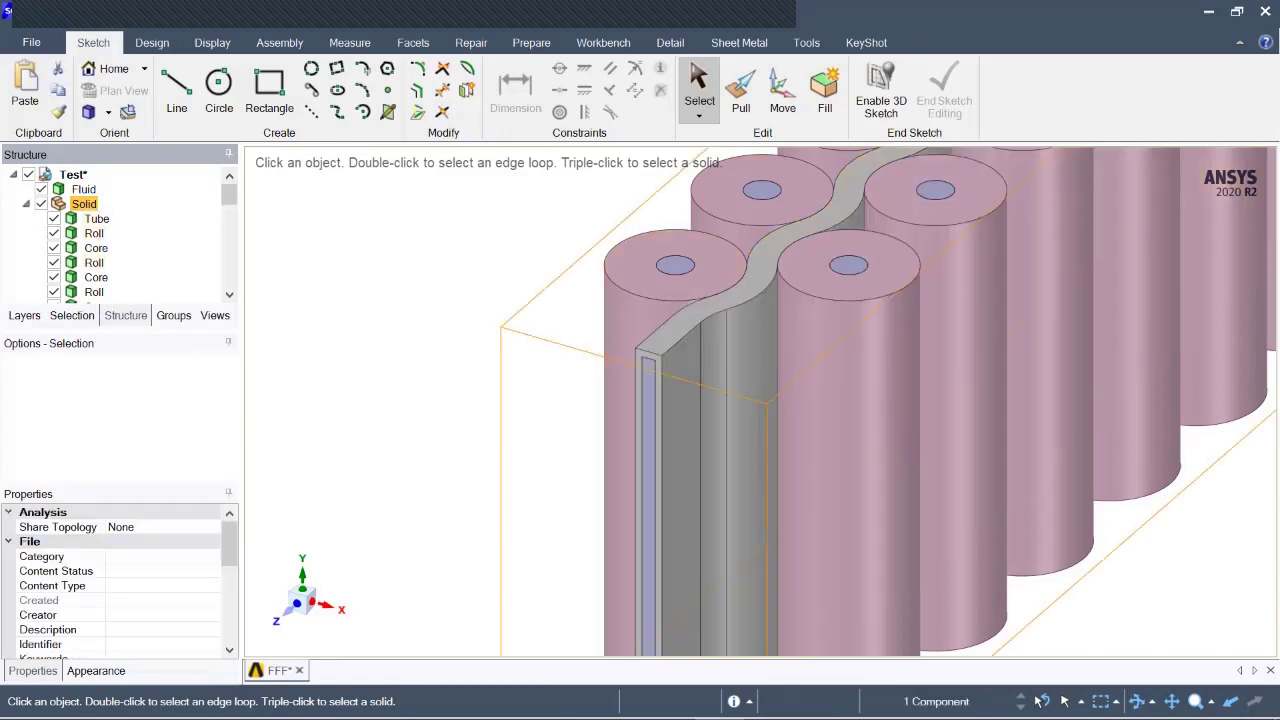
left_click(160, 527)
left_click(211, 527)
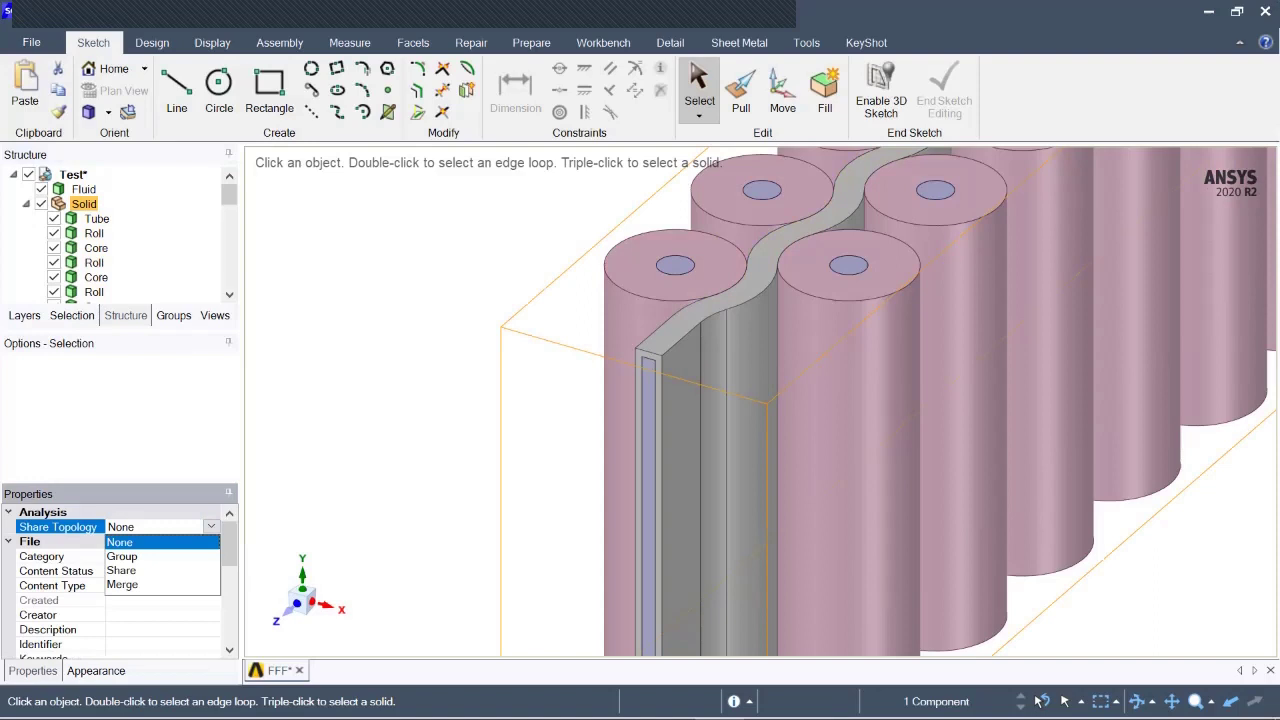
left_click(160, 570)
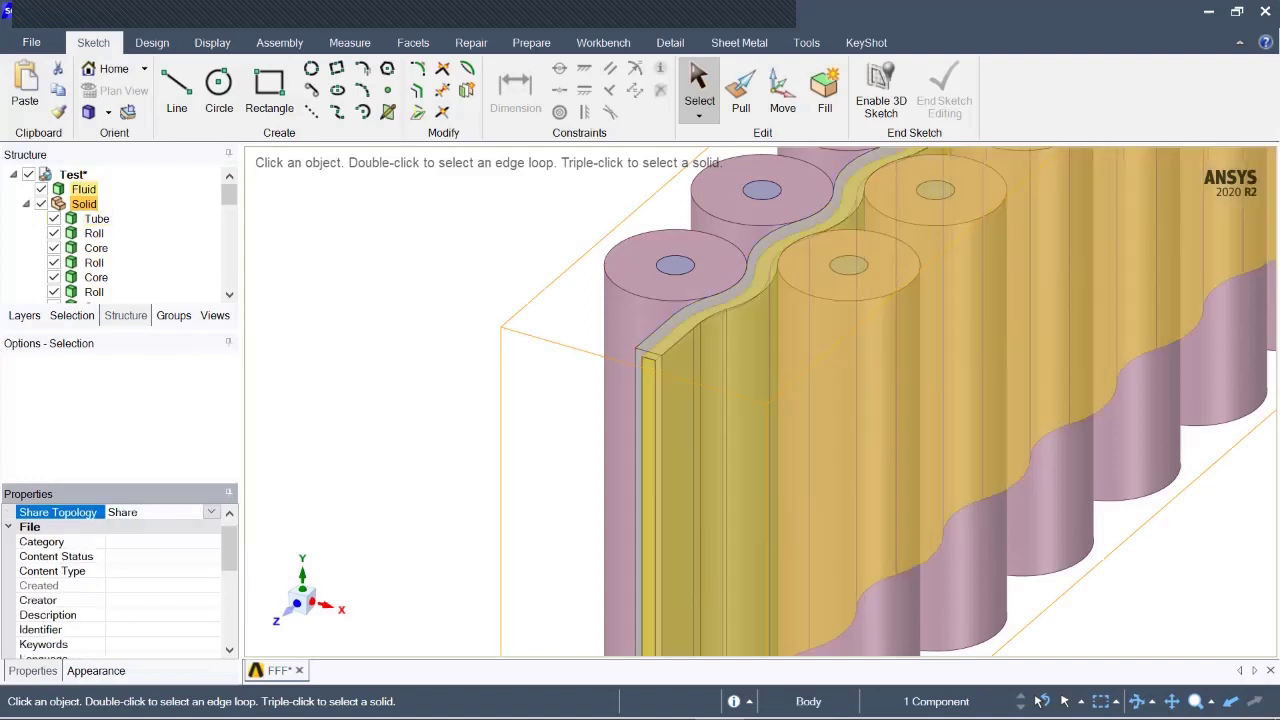
- Set Share Topology of the Test root part to Share and save the design
left_click(74, 175)
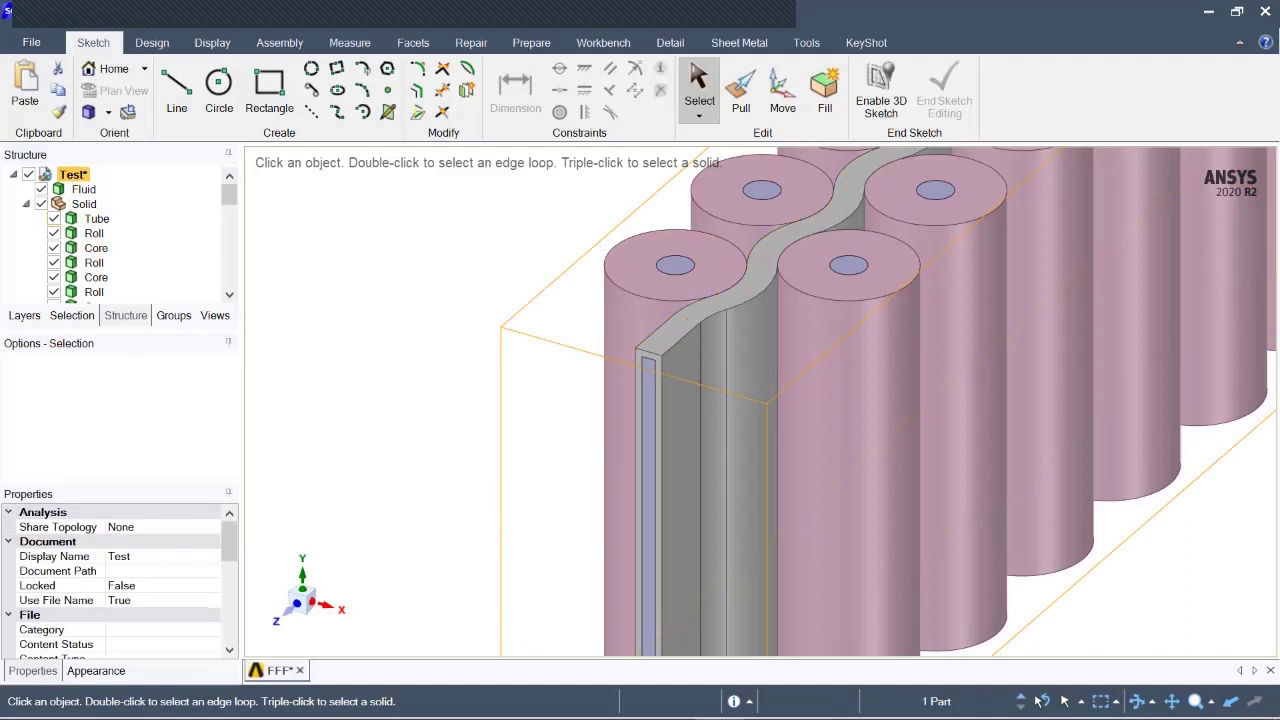
left_click(166, 527)
left_click(211, 526)
left_click(160, 569)
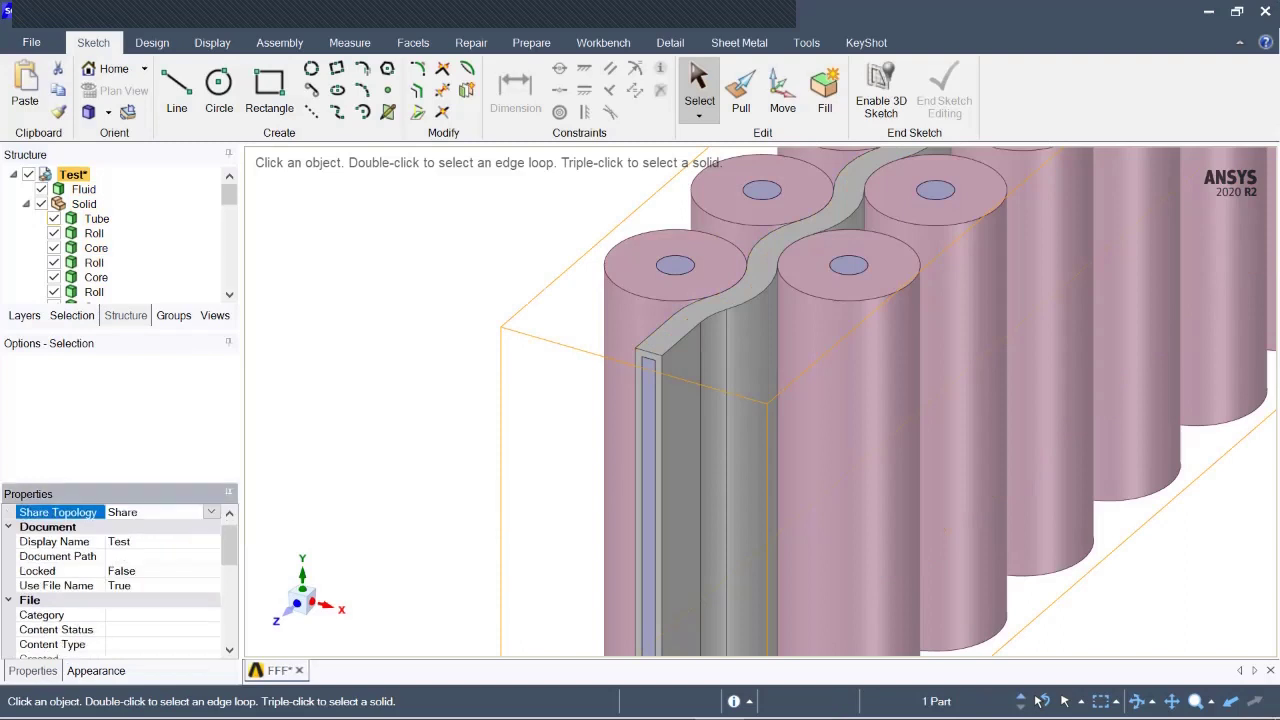
key("Escape")
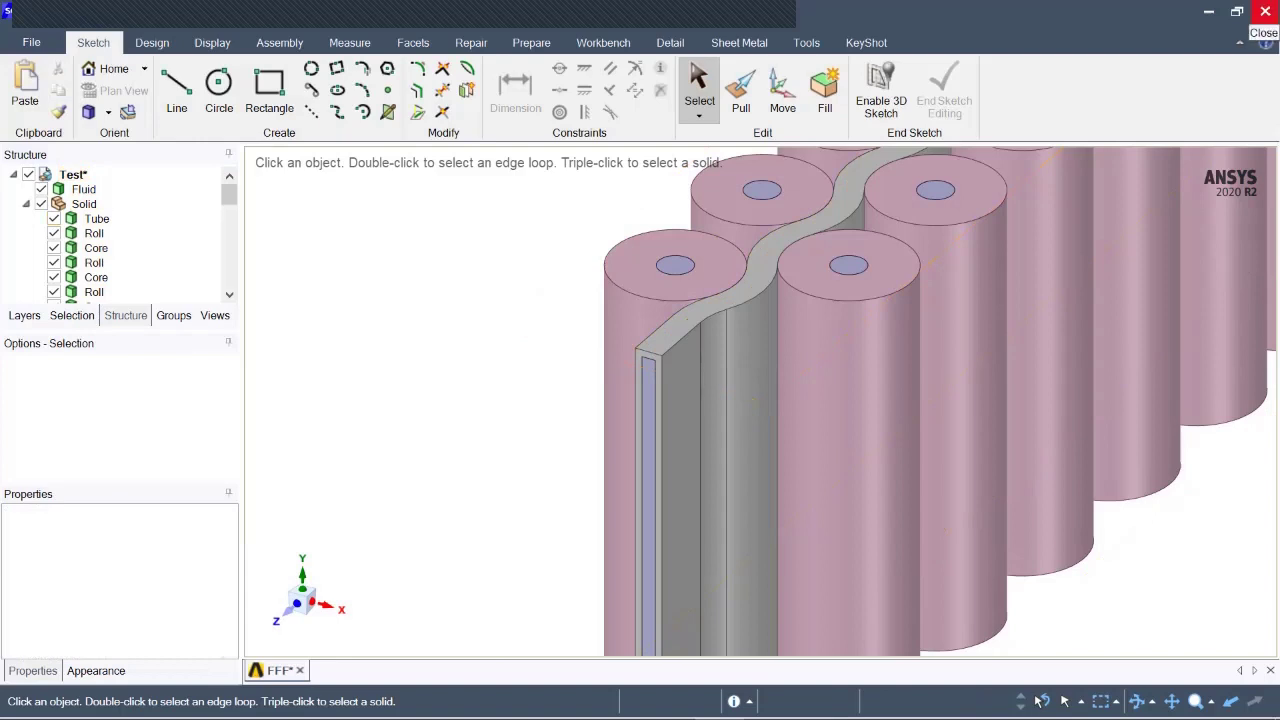
key("ctrl+s")
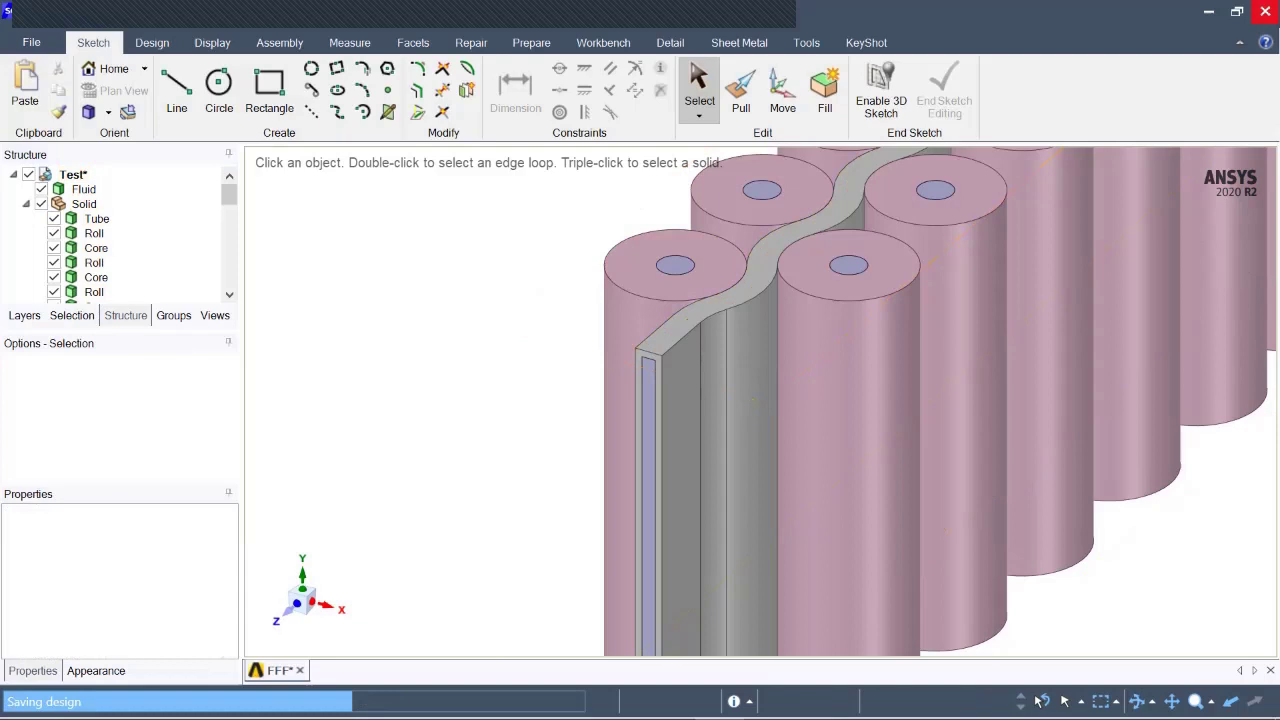